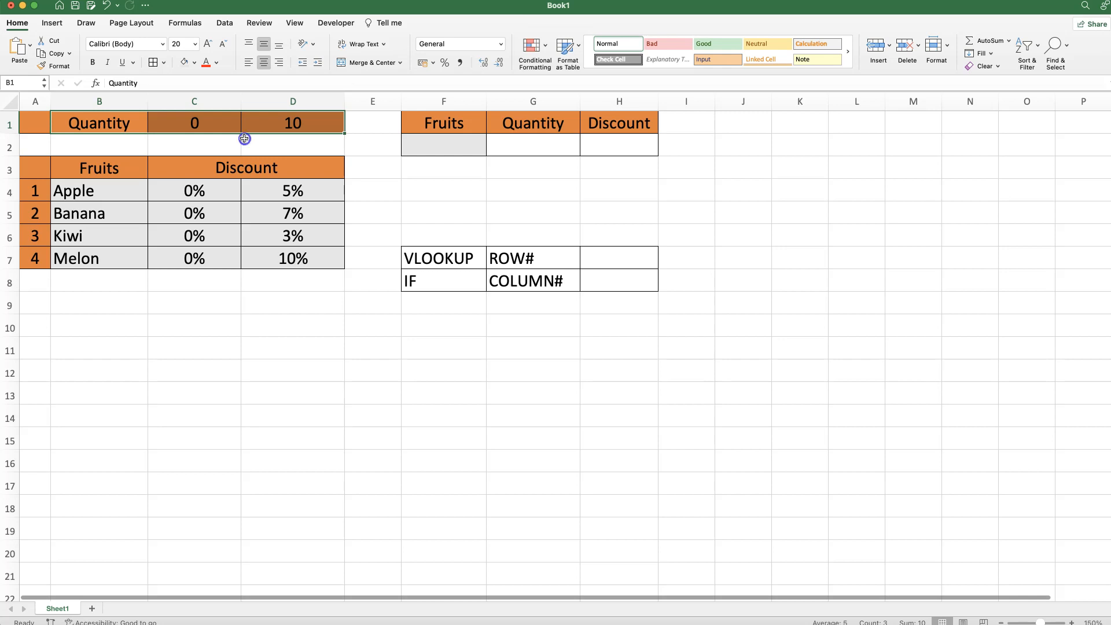
Examine the fruit discount table, its quantity thresholds, the VLOOKUP and IF helper cells, and the lookup cells F2:H2
{"action": "left_click", "coordinate": [282, 128]}
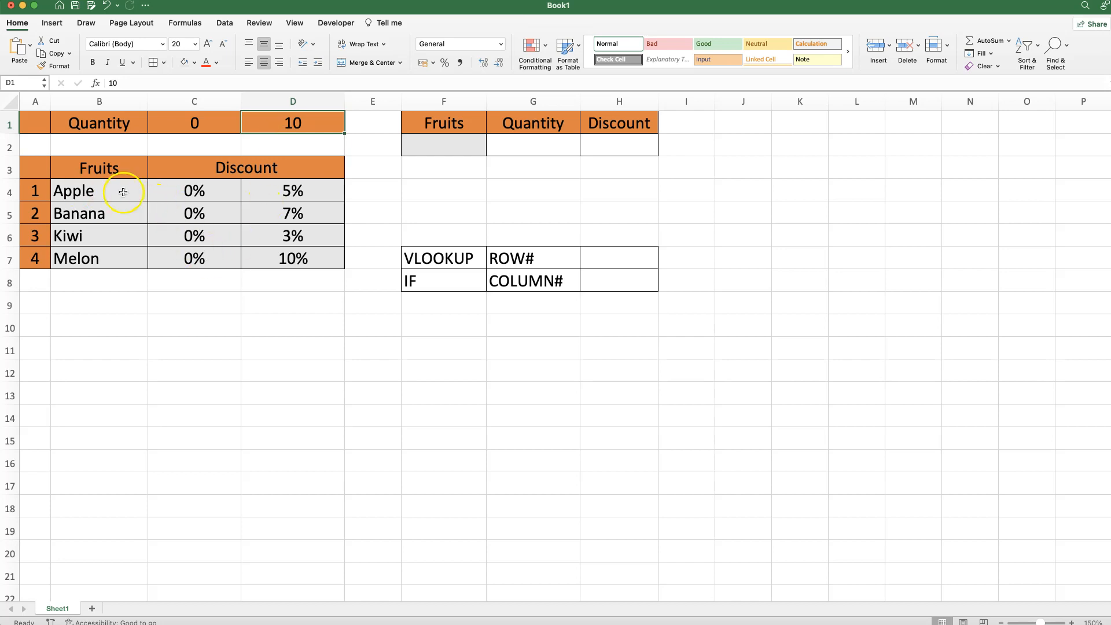
{"action": "left_click_drag", "start_coordinate": [104, 194], "coordinate": [258, 248]}
{"action": "left_click_drag", "start_coordinate": [231, 194], "coordinate": [186, 253]}
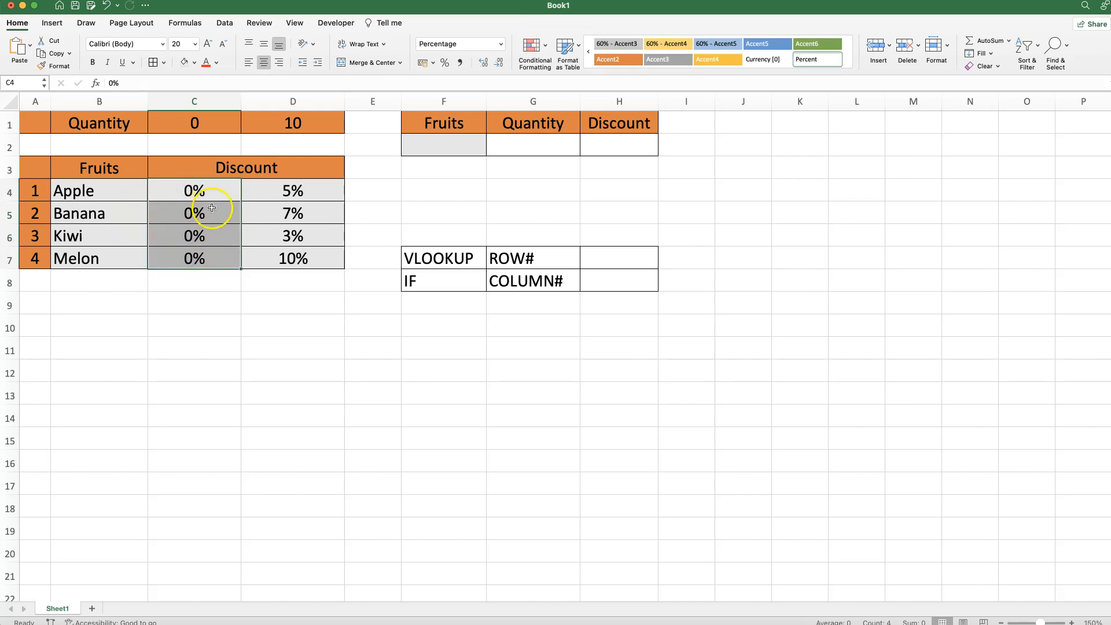
{"action": "left_click_drag", "start_coordinate": [312, 194], "coordinate": [301, 262]}
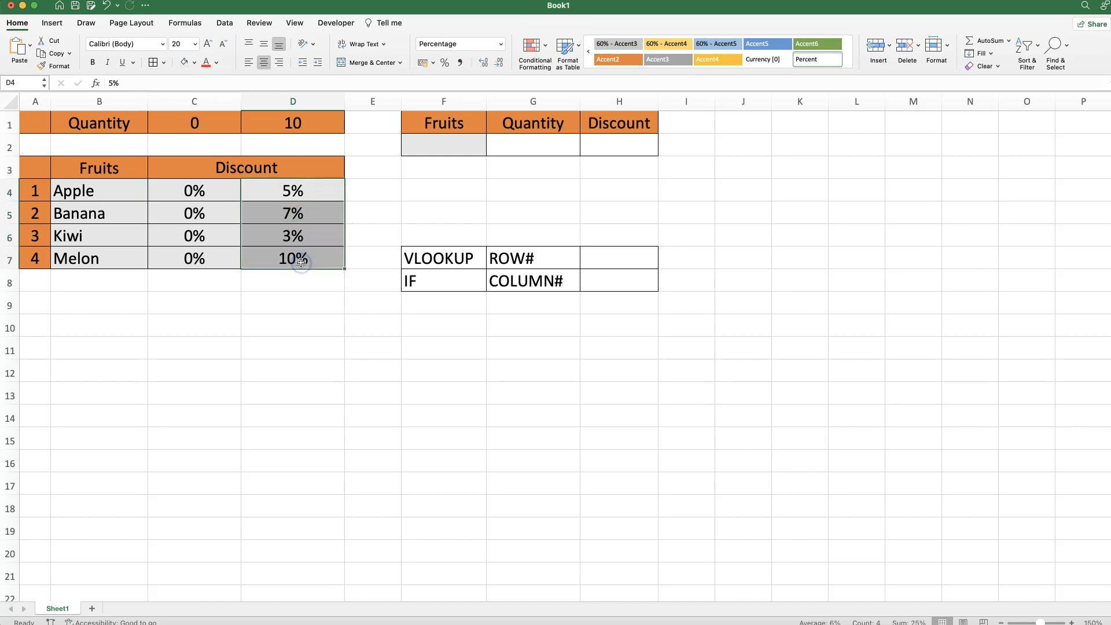
{"action": "left_click", "coordinate": [398, 210]}
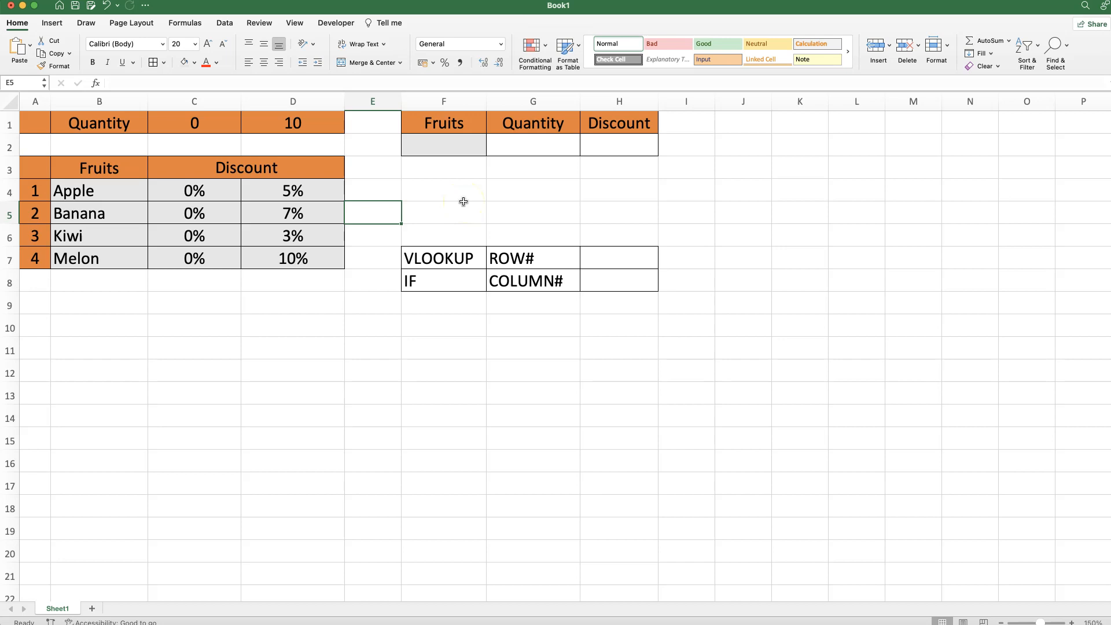
{"action": "left_click_drag", "start_coordinate": [439, 279], "coordinate": [537, 281]}
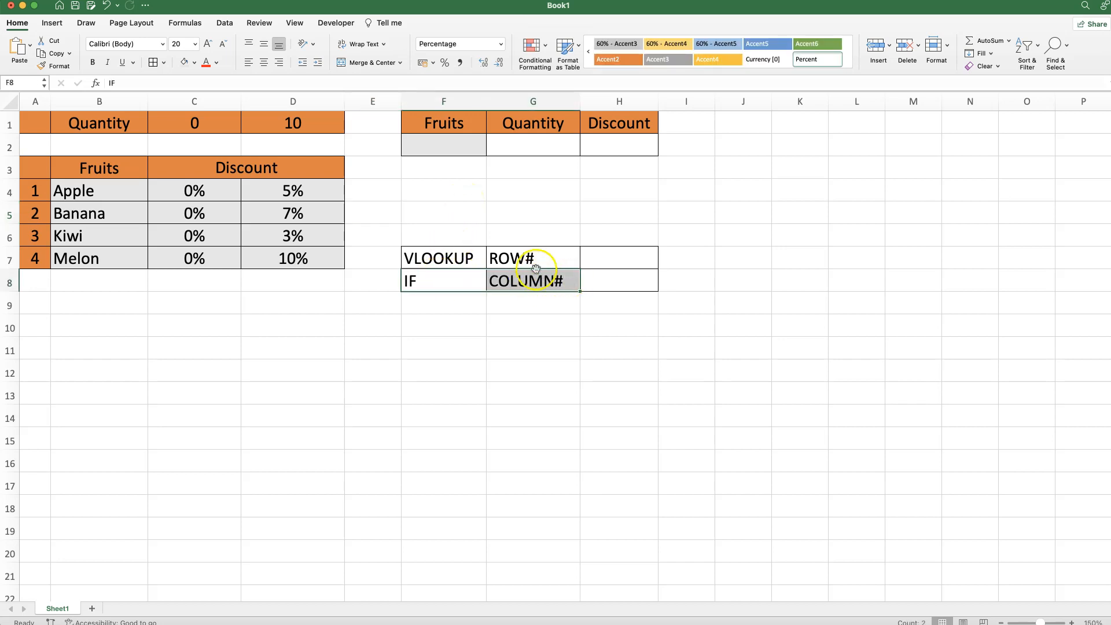
{"action": "left_click", "coordinate": [493, 259]}
{"action": "left_click_drag", "start_coordinate": [459, 260], "coordinate": [557, 258]}
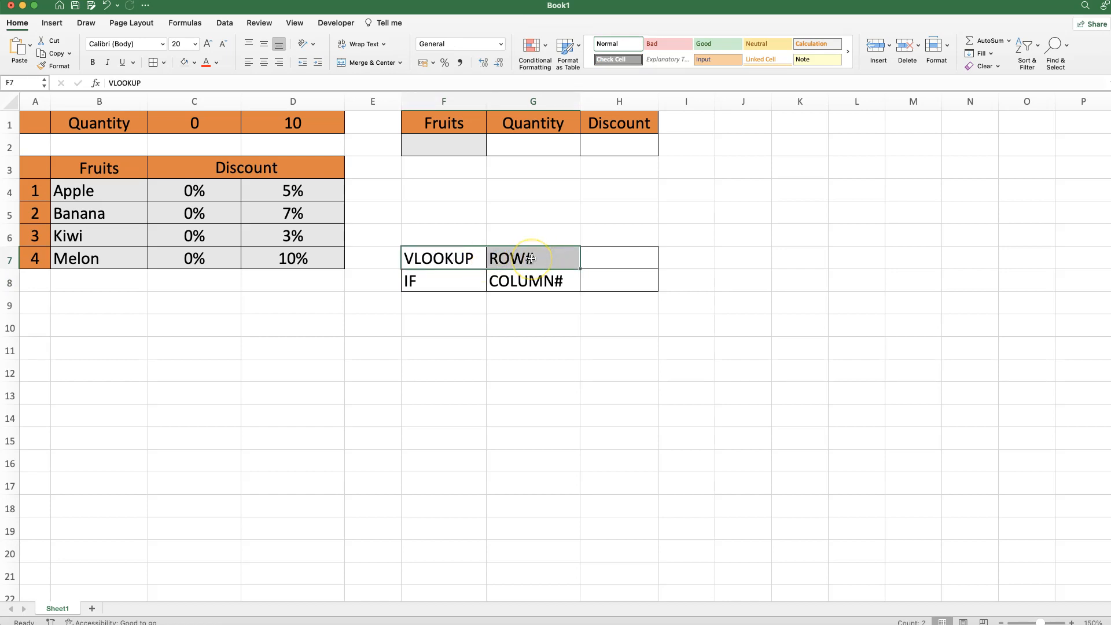
{"action": "left_click", "coordinate": [436, 140]}
{"action": "left_click", "coordinate": [426, 152]}
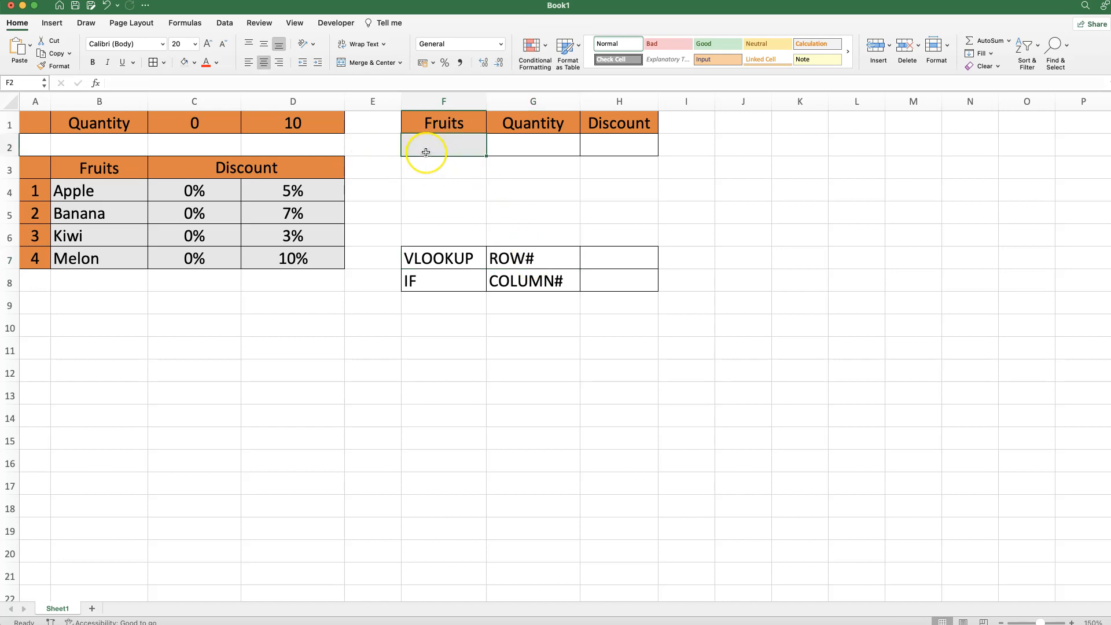
{"action": "left_click", "coordinate": [514, 150]}
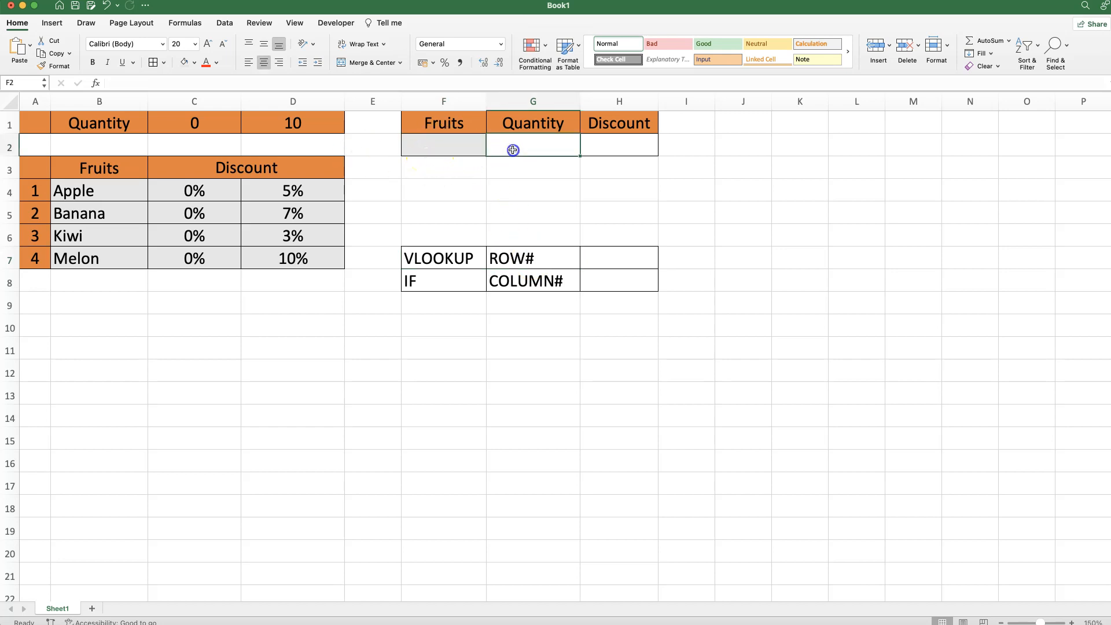
{"action": "left_click", "coordinate": [592, 151]}
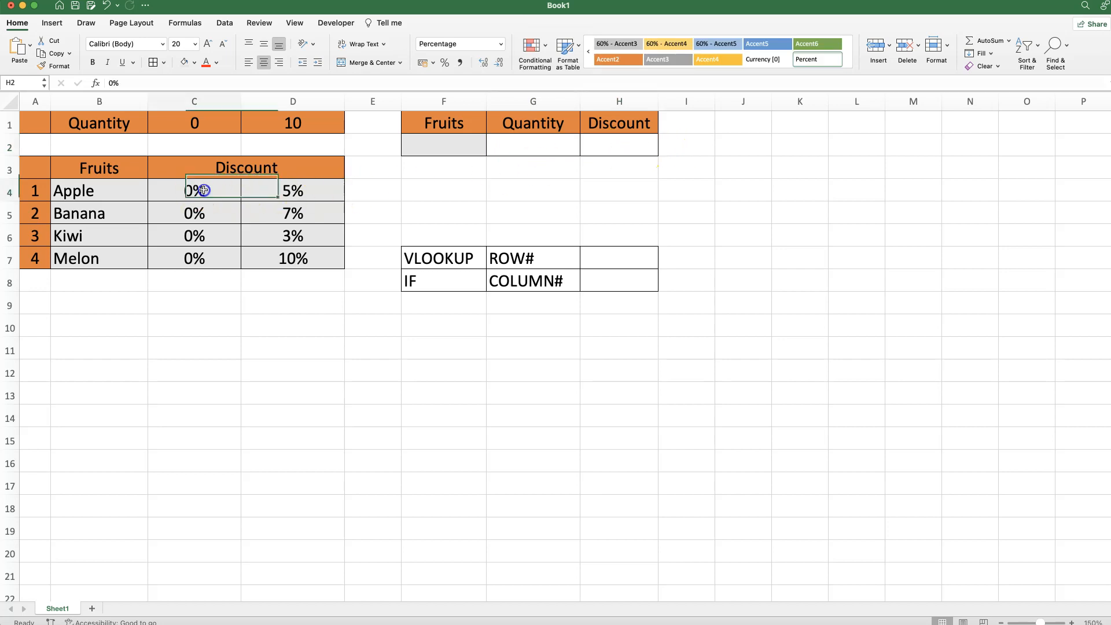
{"action": "left_click_drag", "start_coordinate": [193, 188], "coordinate": [330, 188]}
{"action": "left_click", "coordinate": [575, 184]}
{"action": "left_click", "coordinate": [617, 272]}
{"action": "left_click", "coordinate": [605, 146]}
Enter Kiwi as the fruit in F2 and 10 as the quantity in G2
{"action": "left_click", "coordinate": [442, 148]}
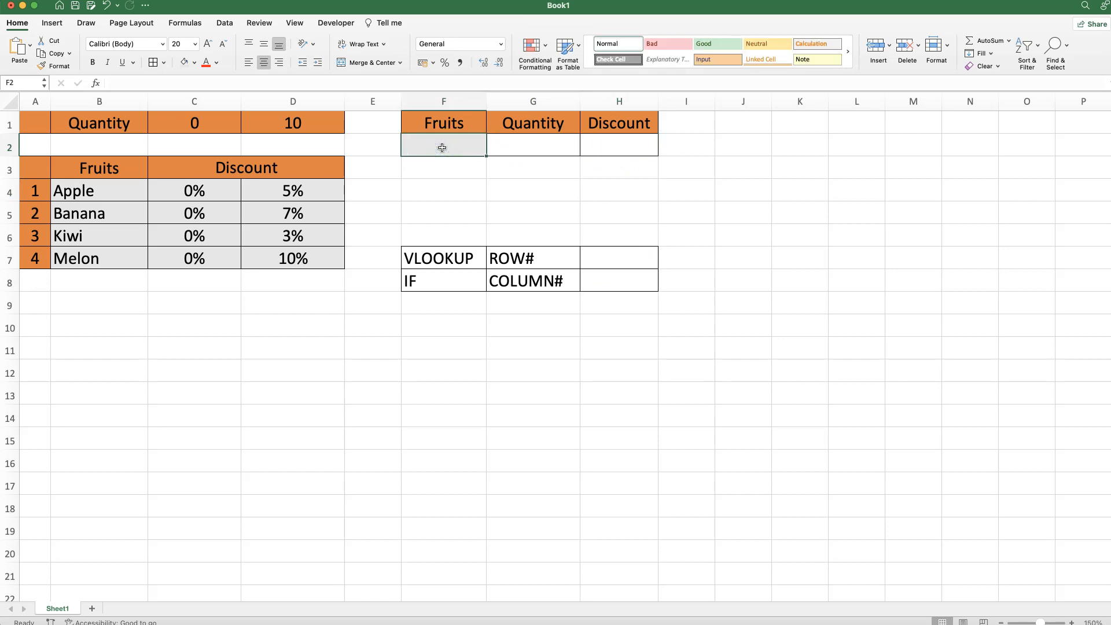
{"action": "type", "text": "Kiwi"}
{"action": "key", "text": "Return"}
{"action": "left_click", "coordinate": [442, 147]}
{"action": "key", "text": "Right"}
{"action": "type", "text": "10"}
{"action": "key", "text": "Tab"}
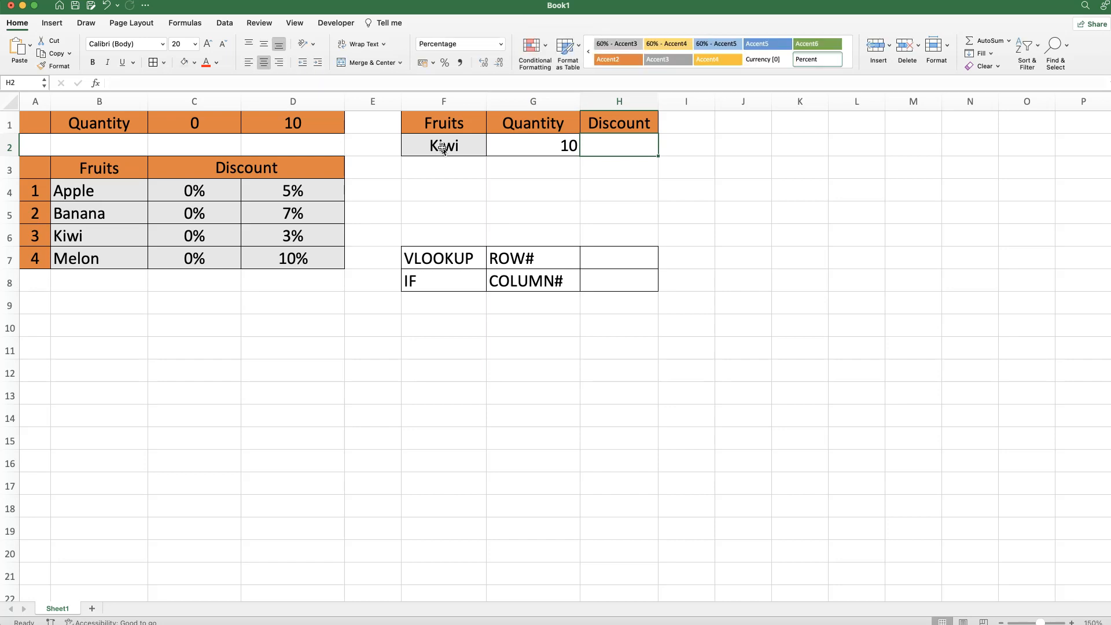
Start a VLOOKUP formula in H2 with F2 as the lookup value and B4:D7 as the table array
{"action": "type", "text": "="}
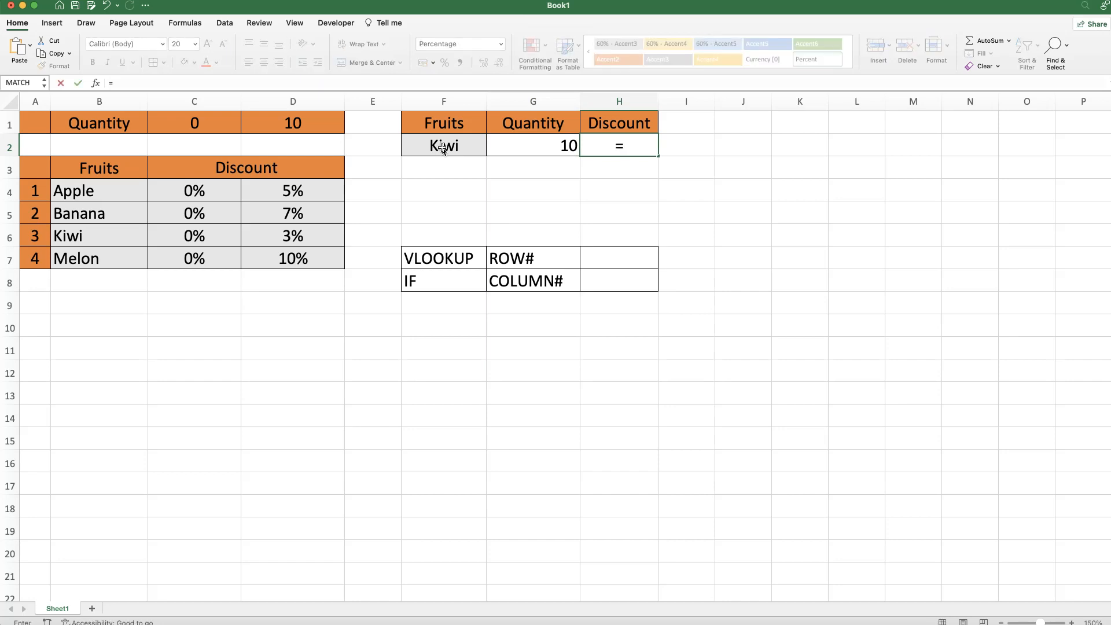
{"action": "type", "text": "VLOOK"}
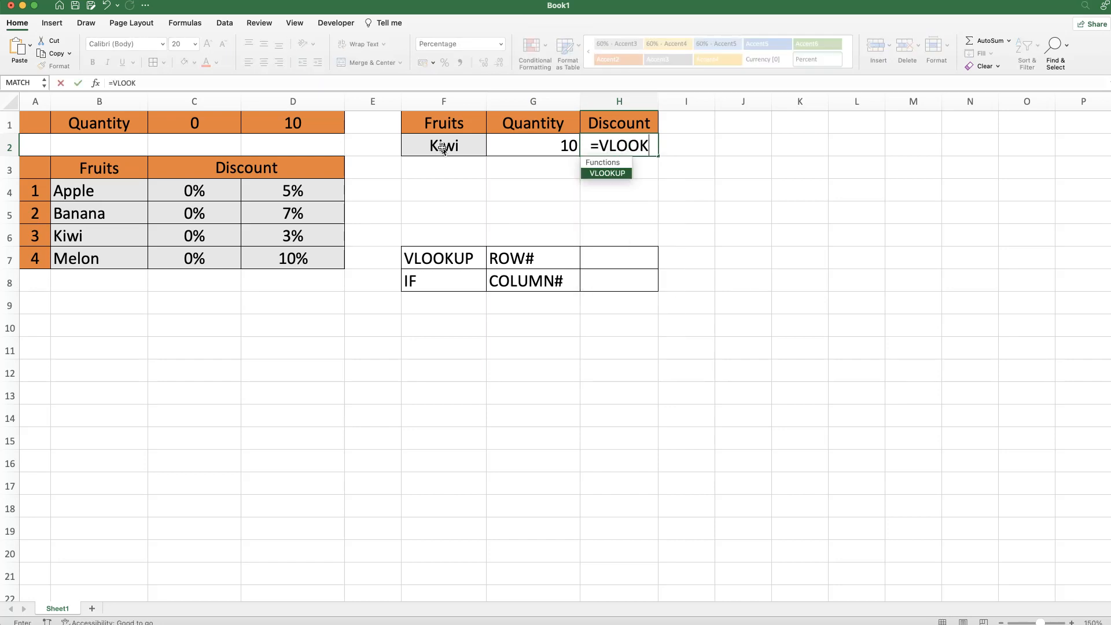
{"action": "type", "text": "UP("}
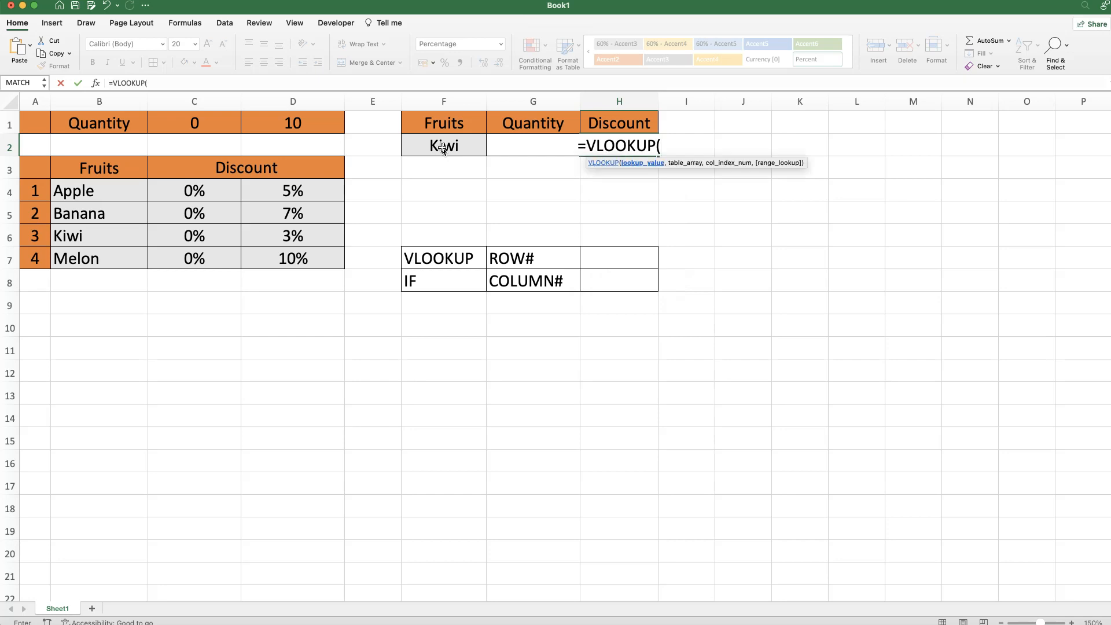
{"action": "left_click", "coordinate": [96, 84]}
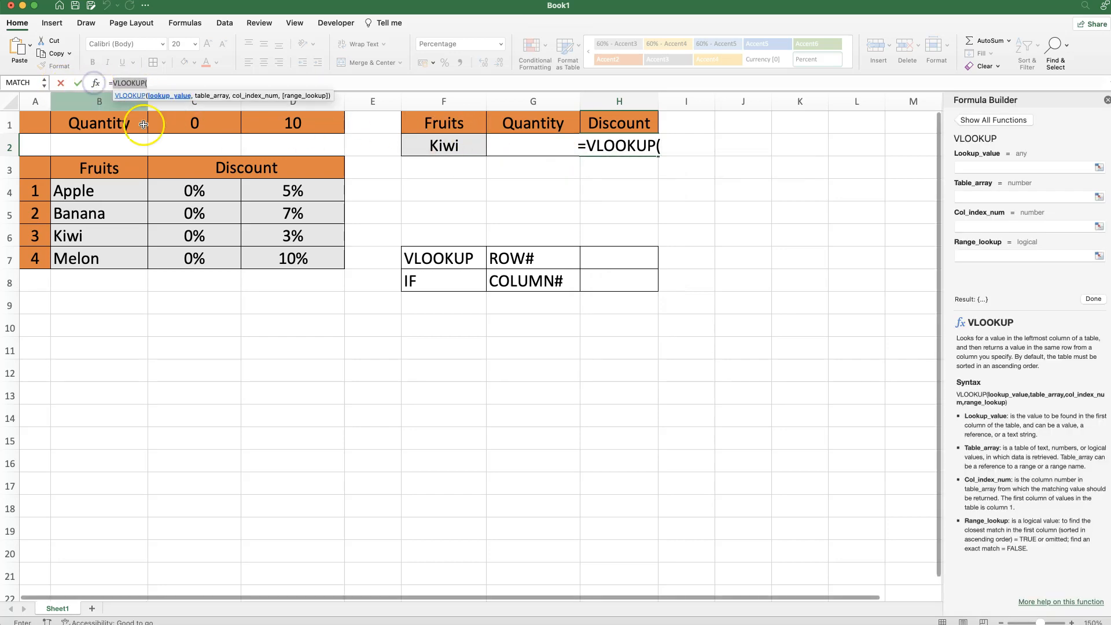
{"action": "left_click", "coordinate": [980, 167]}
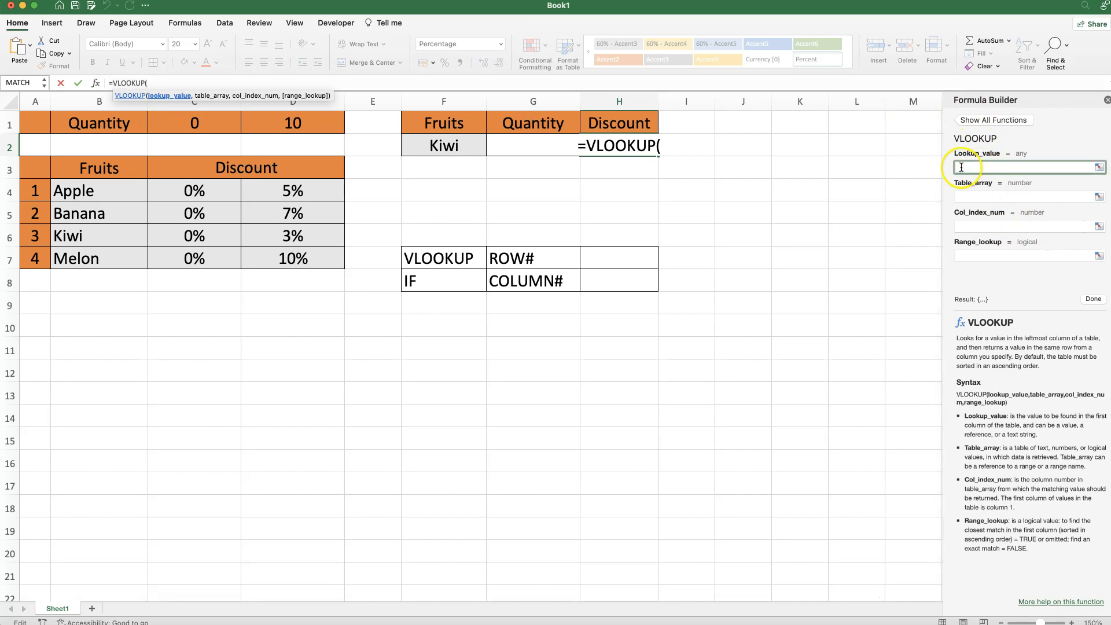
{"action": "left_click", "coordinate": [476, 147]}
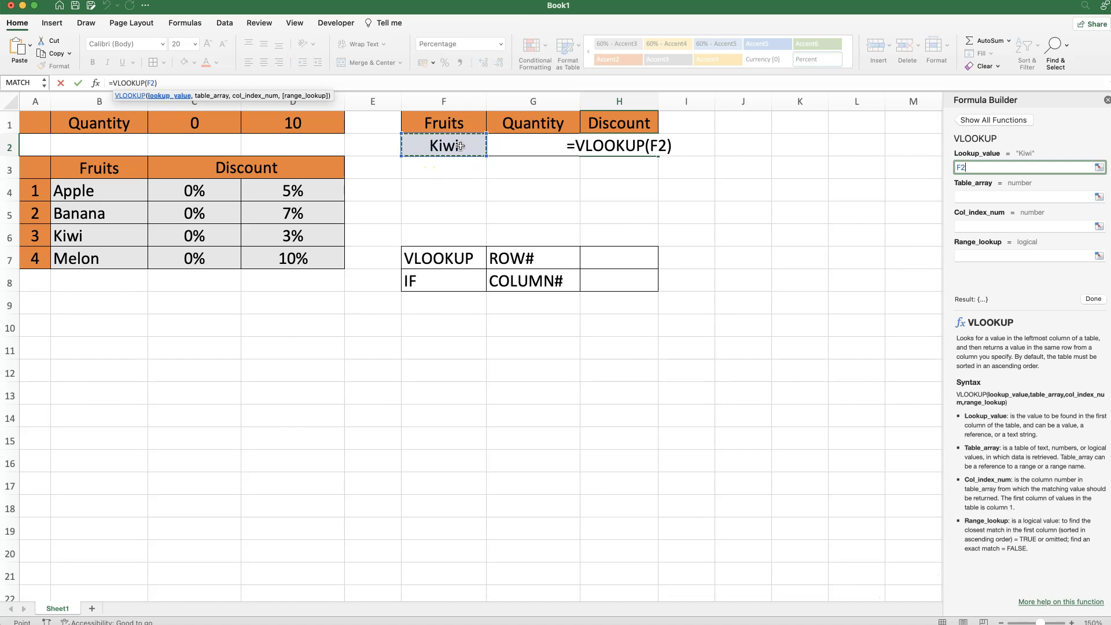
{"action": "left_click", "coordinate": [991, 197]}
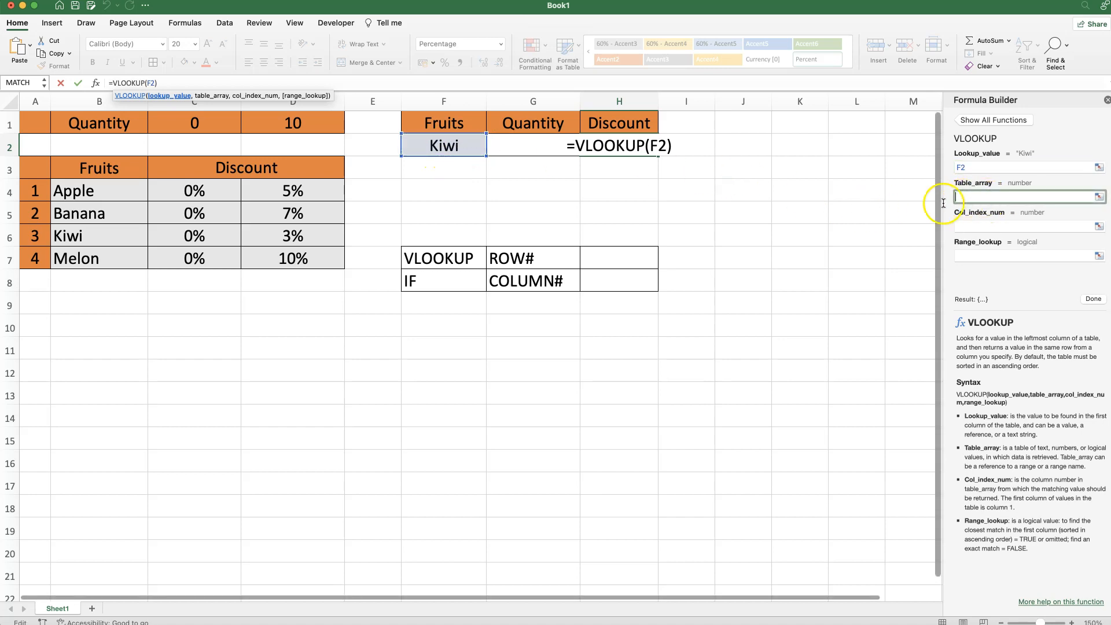
{"action": "left_click_drag", "start_coordinate": [75, 191], "coordinate": [271, 265]}
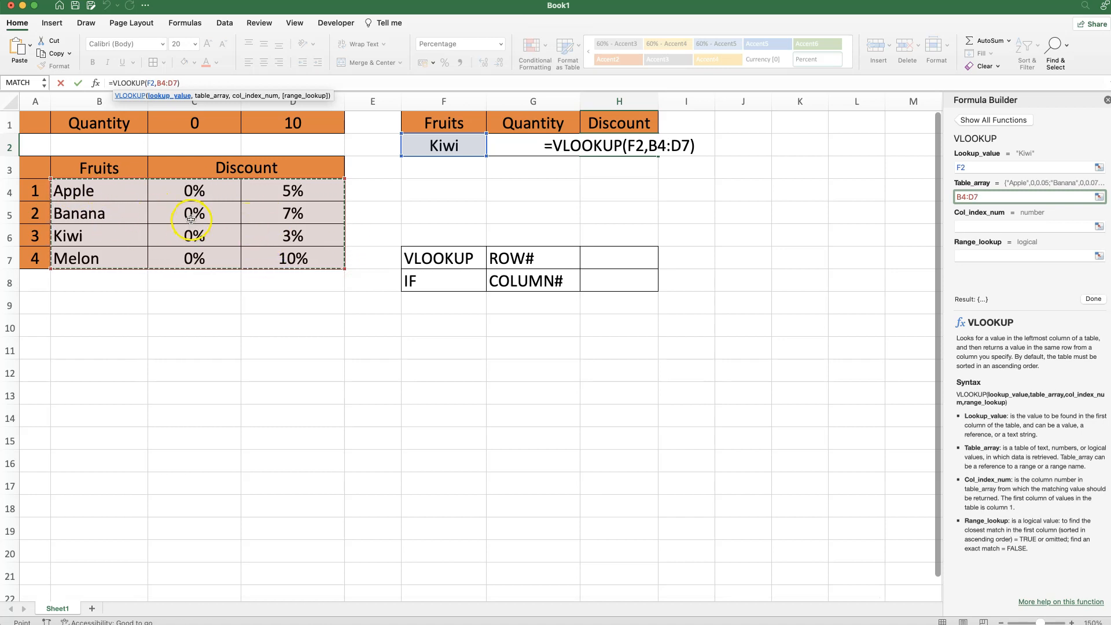
Complete the VLOOKUP with column index 3 and range lookup FALSE, and close the formula builder
{"action": "left_click", "coordinate": [986, 226]}
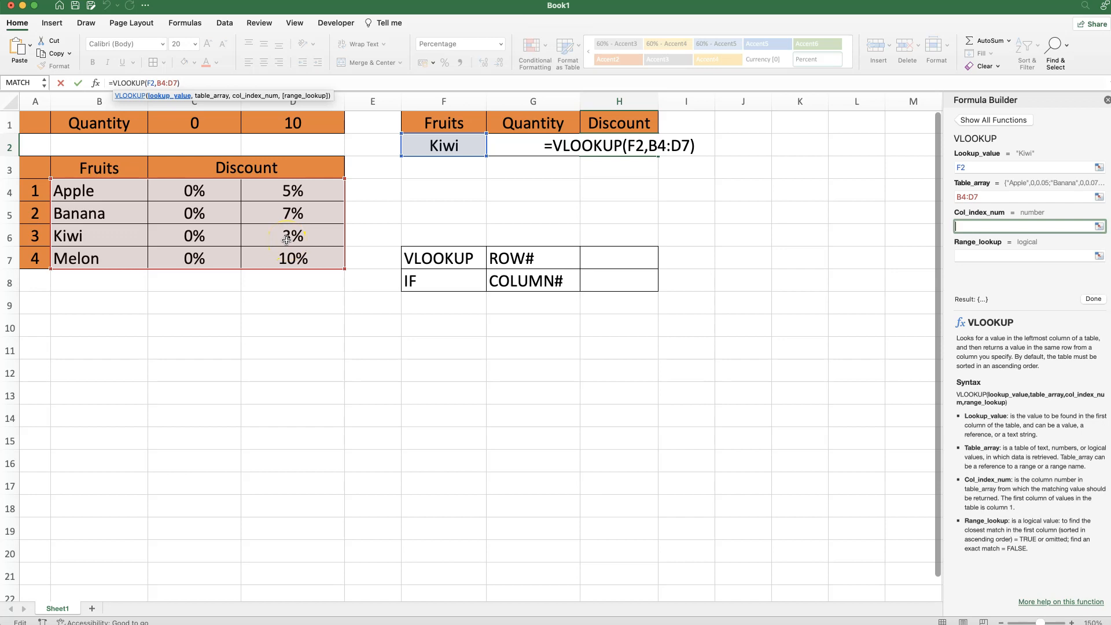
{"action": "type", "text": "3"}
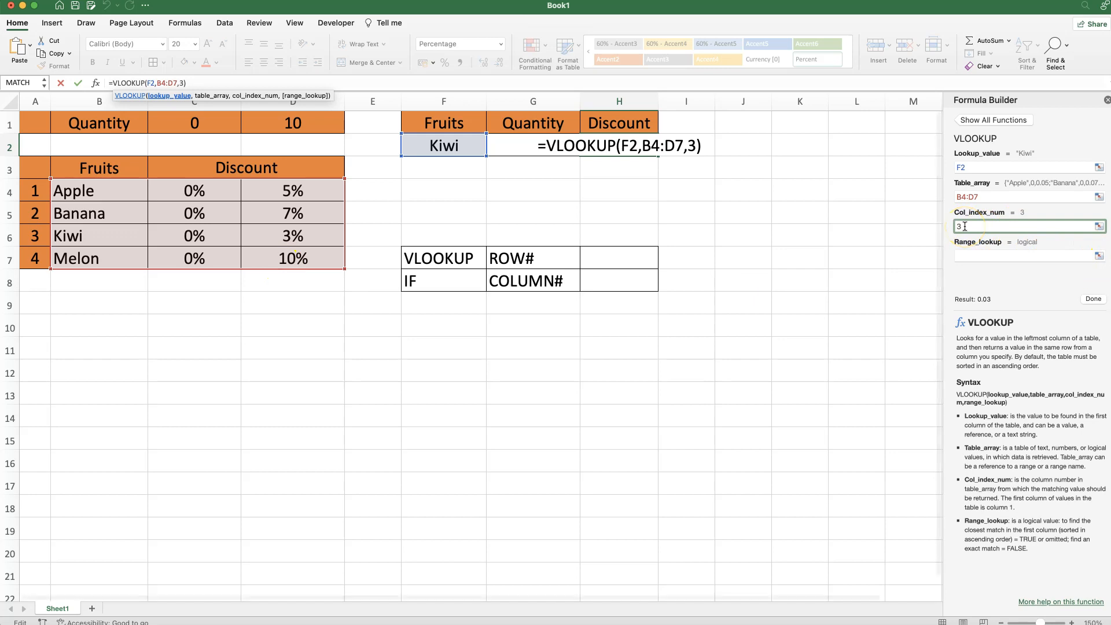
{"action": "left_click", "coordinate": [976, 255]}
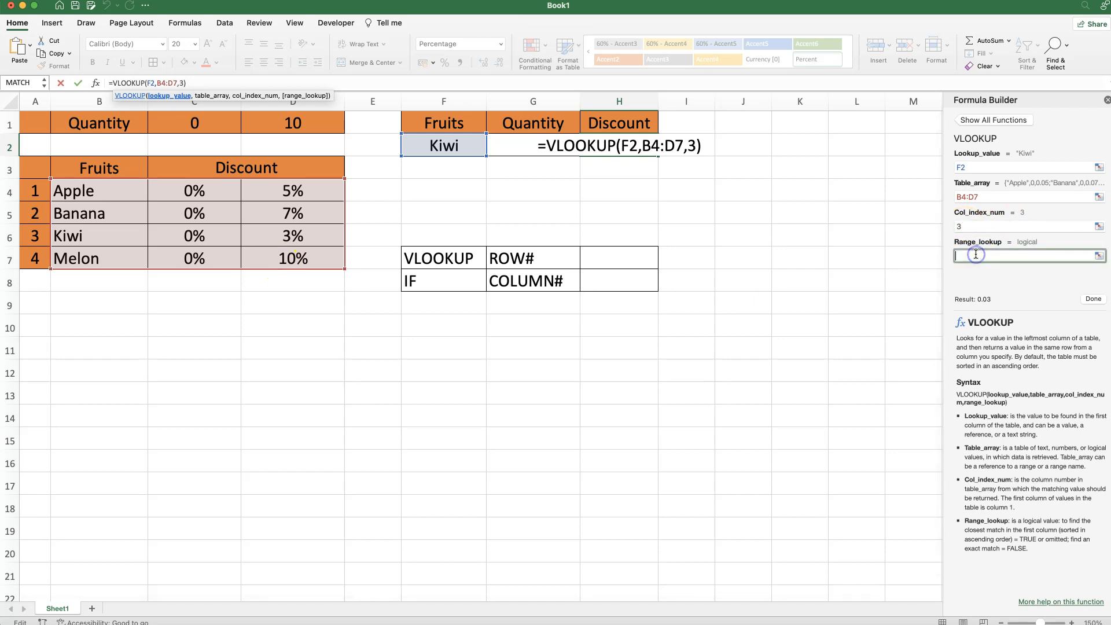
{"action": "type", "text": "FALSE"}
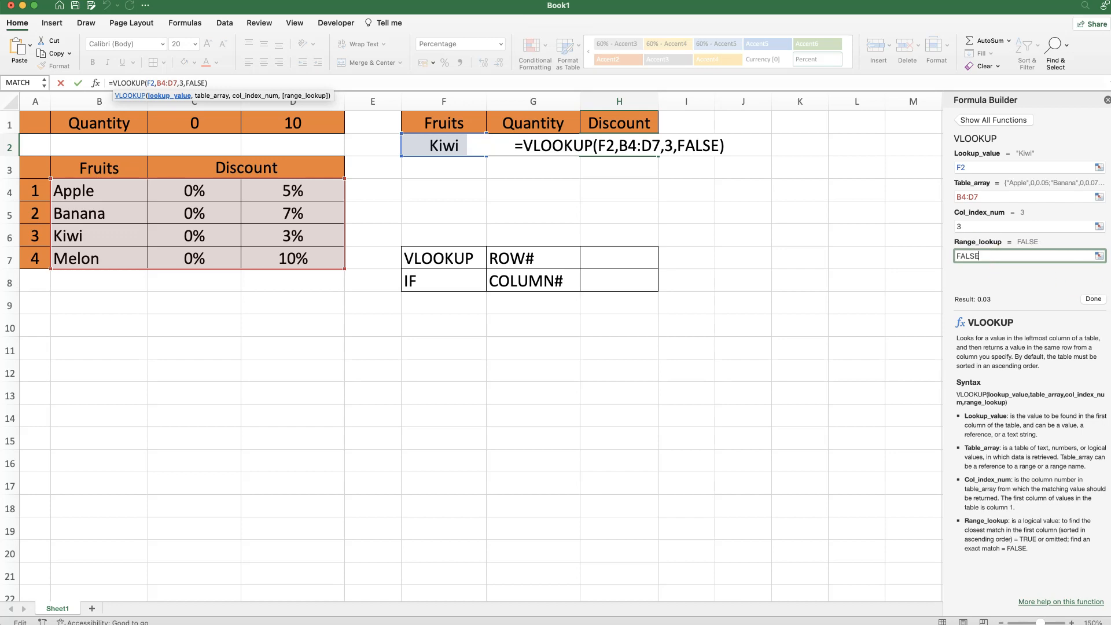
{"action": "left_click", "coordinate": [1094, 299]}
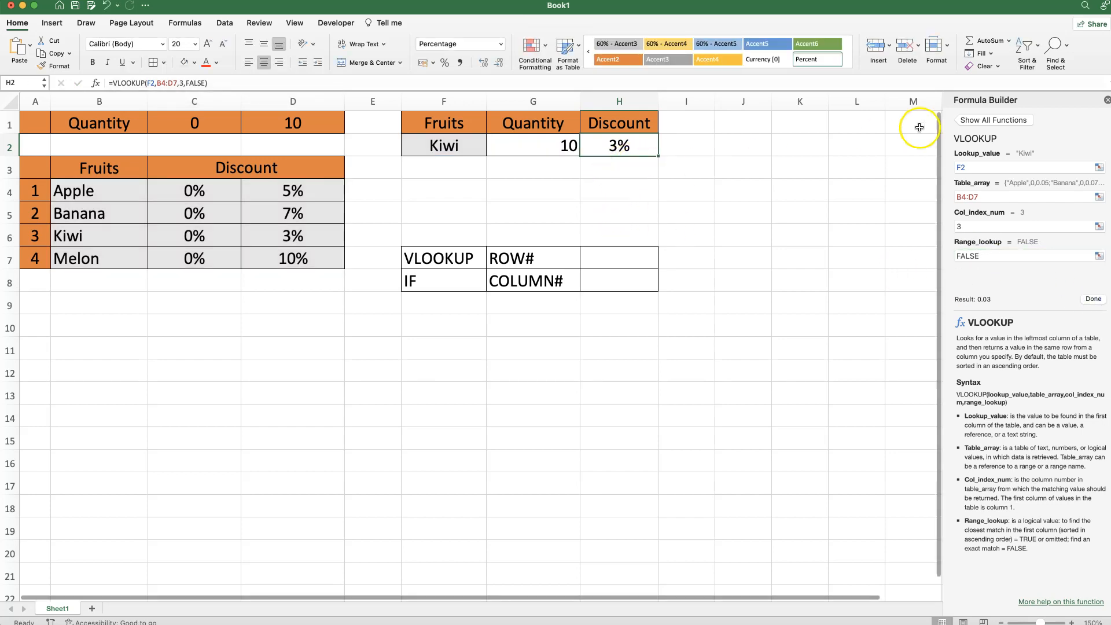
{"action": "left_click", "coordinate": [1104, 99]}
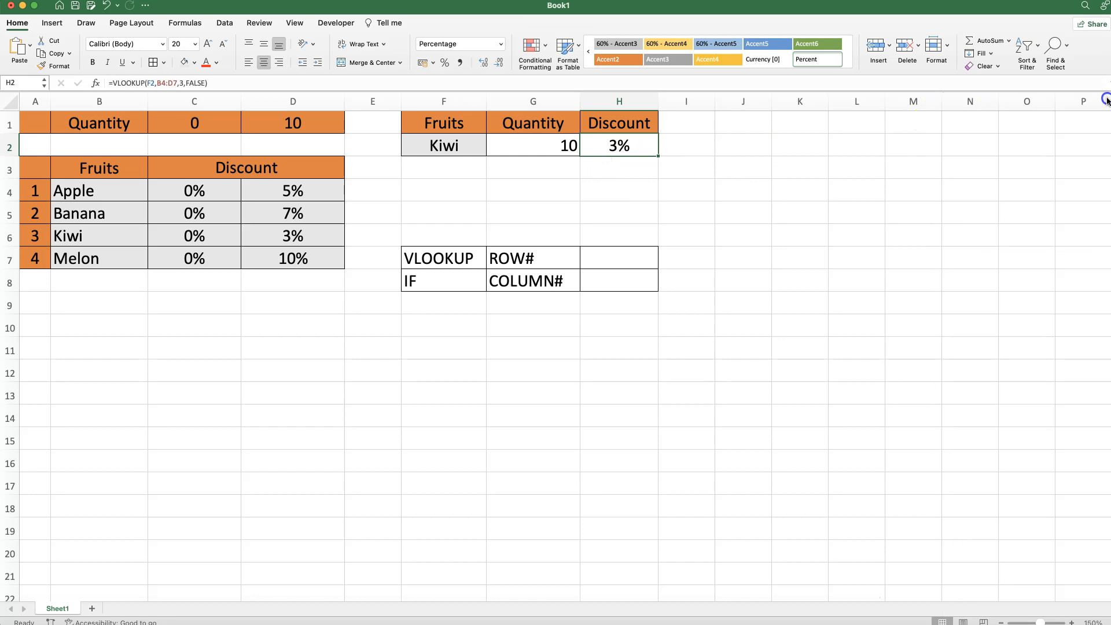
Change the quantity in G2 to 9
{"action": "left_click", "coordinate": [492, 148]}
{"action": "type", "text": "9"}
{"action": "key", "text": "Return"}
Set the column index of the VLOOKUP in H2 to 2 and close the formula builder
{"action": "left_click", "coordinate": [595, 148]}
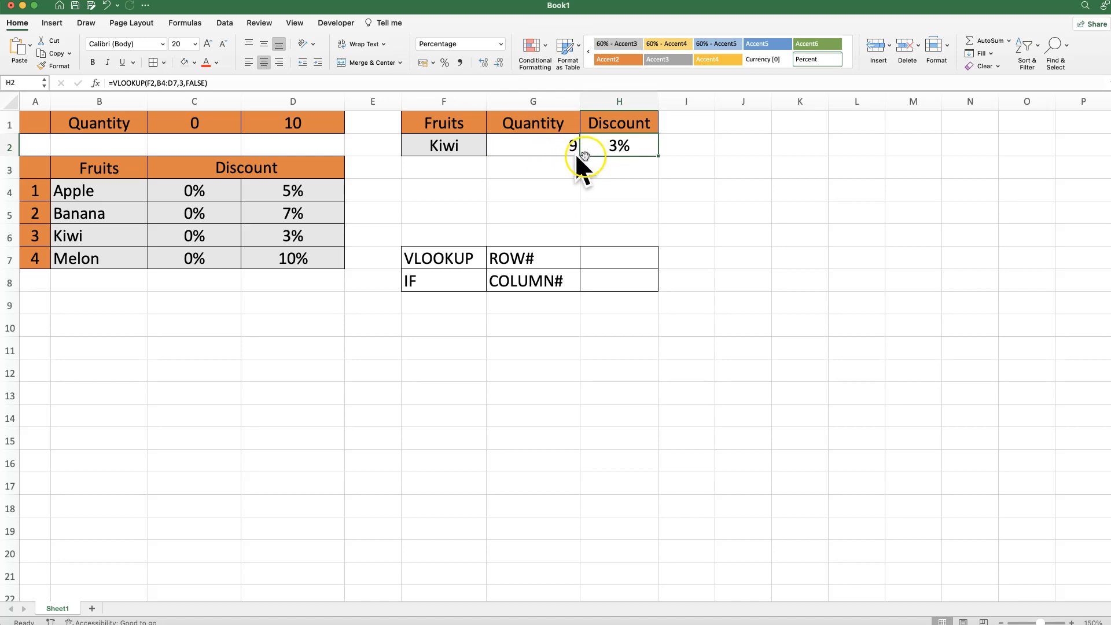
{"action": "left_click", "coordinate": [96, 84]}
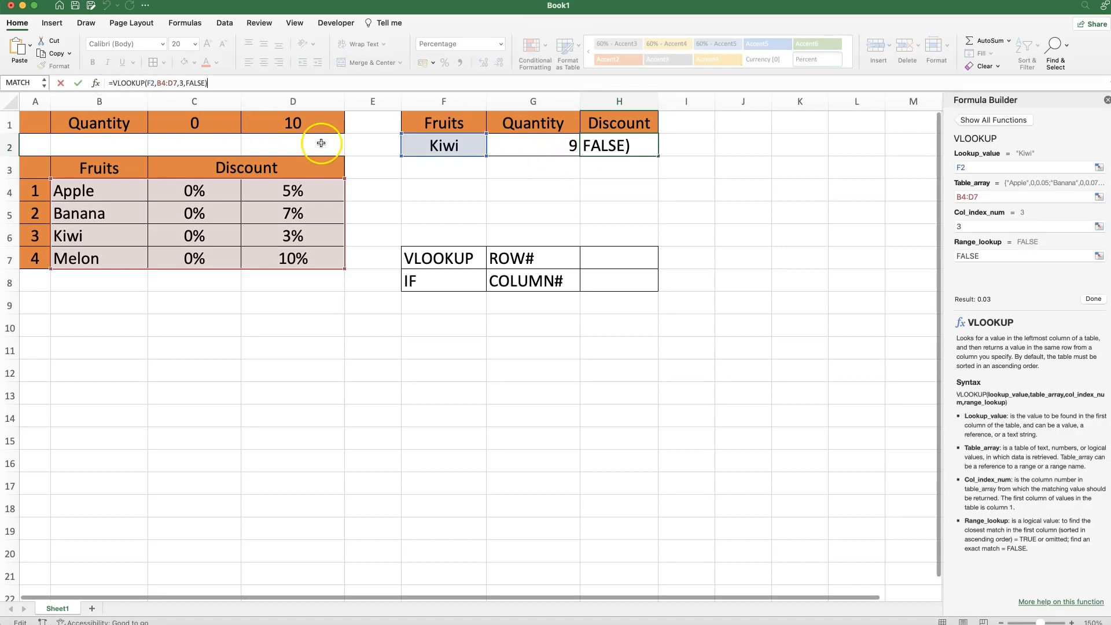
{"action": "left_click", "coordinate": [977, 225]}
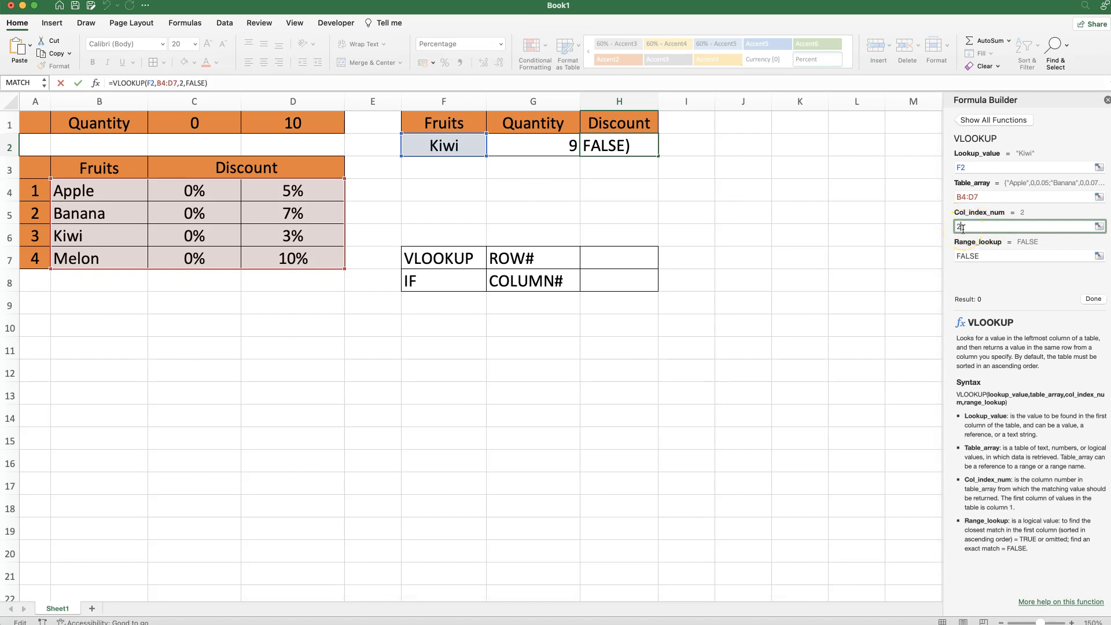
{"action": "left_click", "coordinate": [1093, 299]}
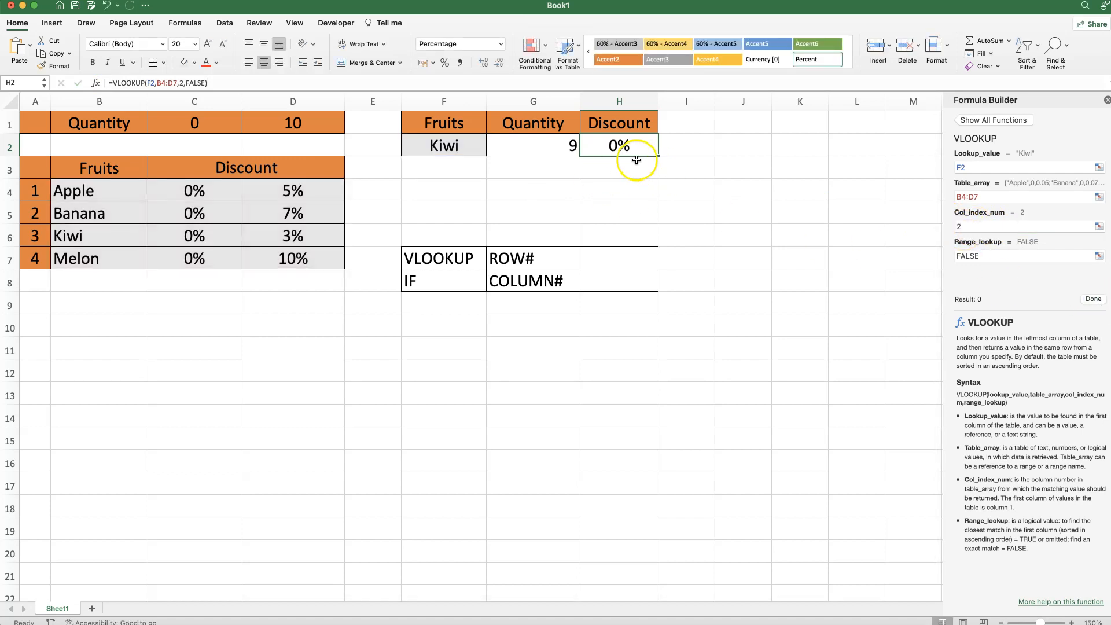
{"action": "left_click", "coordinate": [967, 227]}
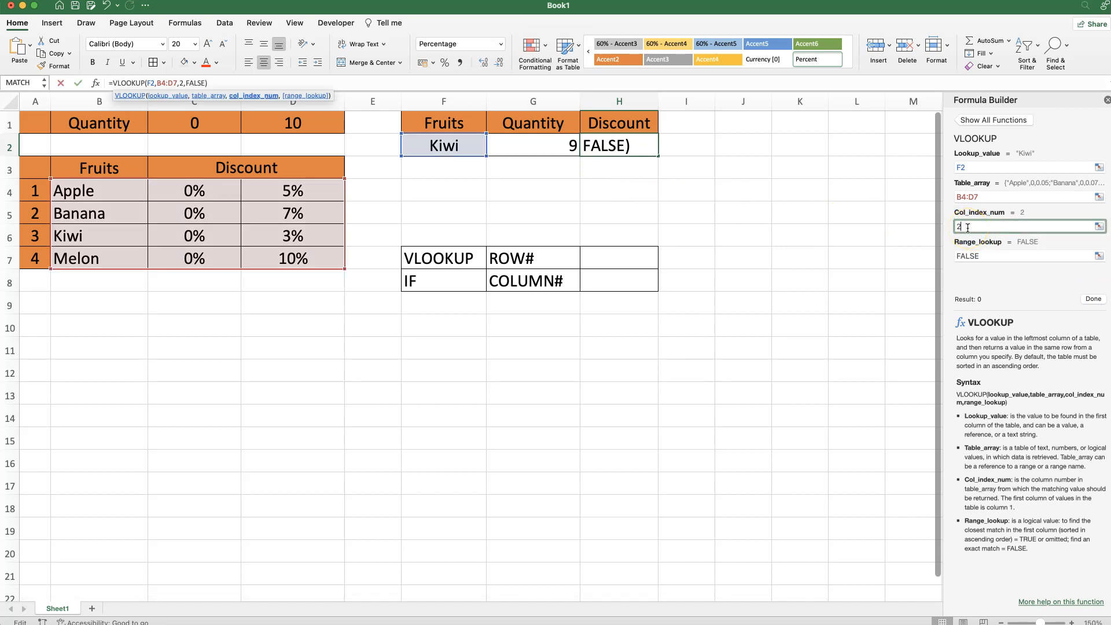
{"action": "left_click", "coordinate": [1107, 99]}
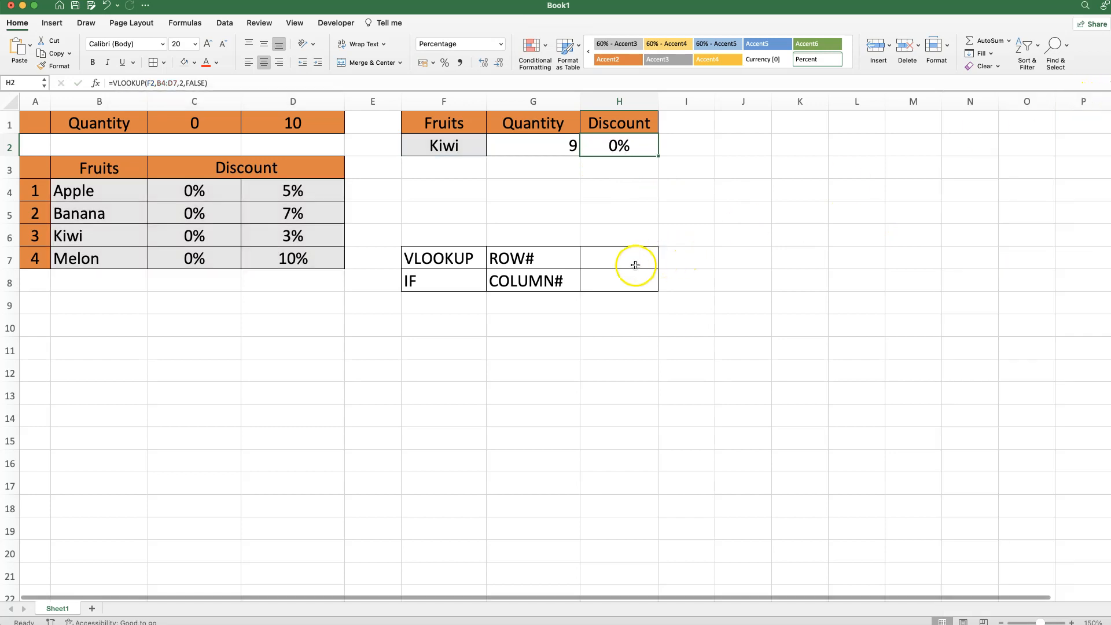
Start an IF formula in the COLUMN# result cell H8 with the logical test G2<D1
{"action": "left_click_drag", "start_coordinate": [412, 281], "coordinate": [560, 281]}
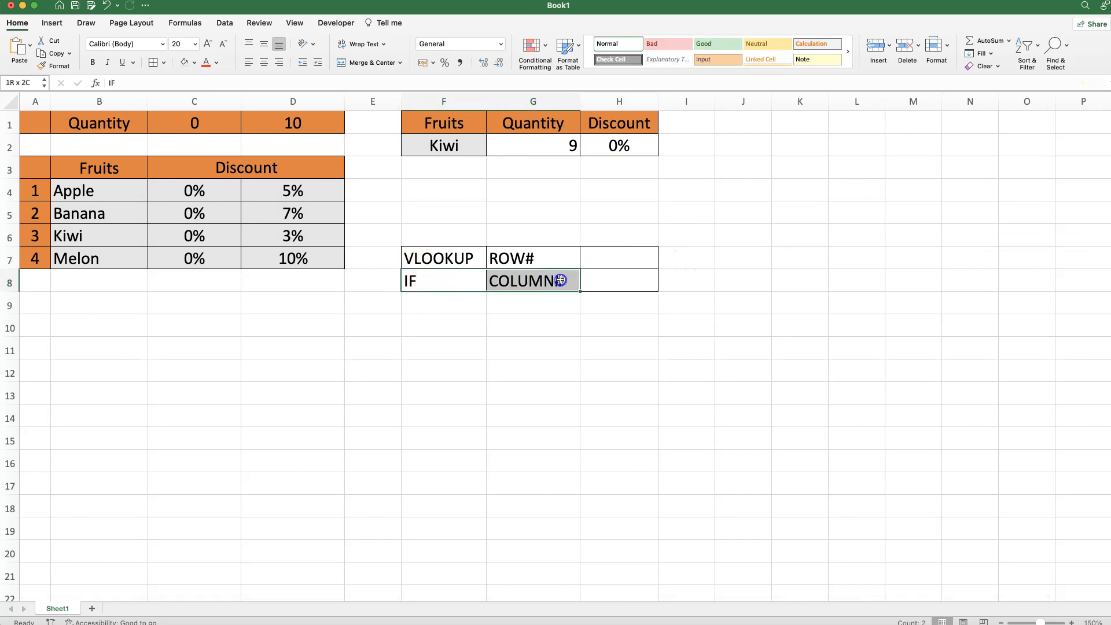
{"action": "left_click", "coordinate": [545, 280]}
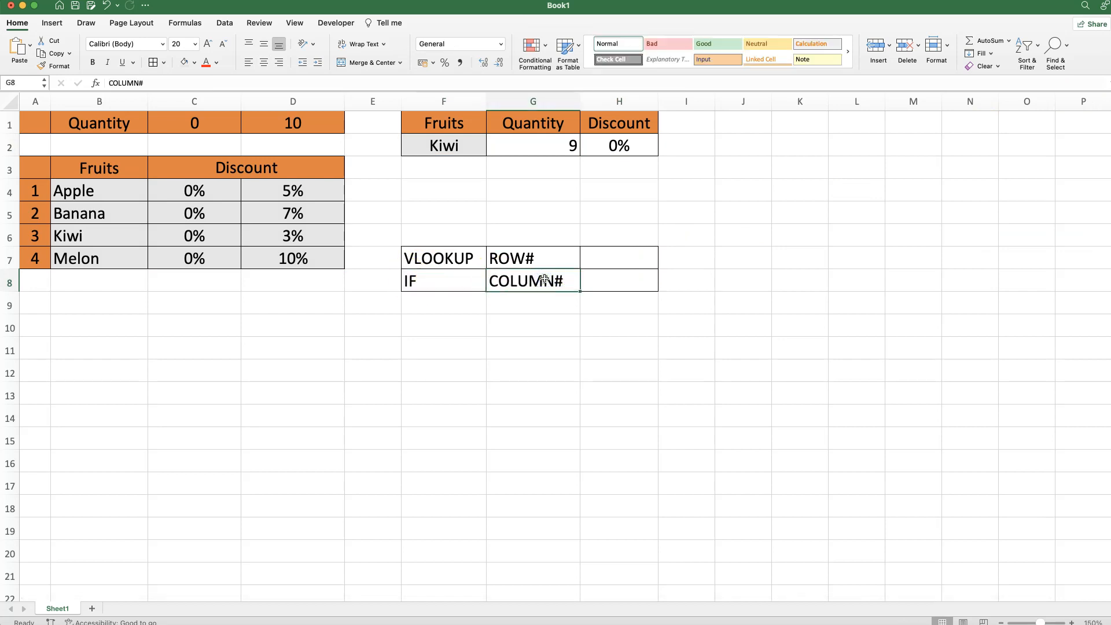
{"action": "left_click", "coordinate": [599, 283]}
{"action": "type", "text": "="}
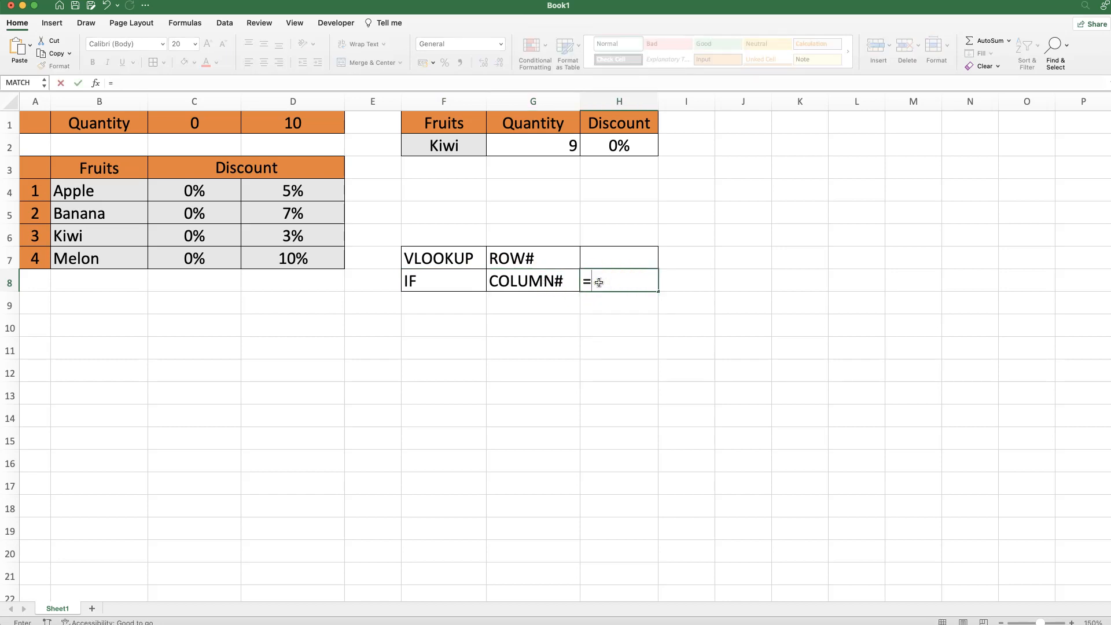
{"action": "type", "text": "IF("}
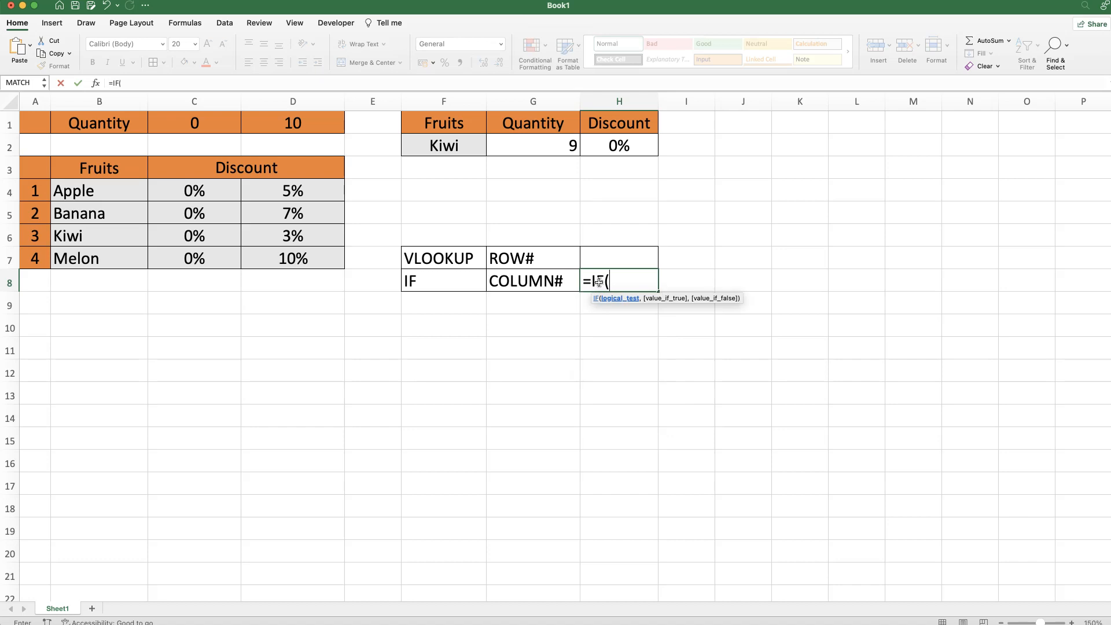
{"action": "left_click", "coordinate": [604, 280]}
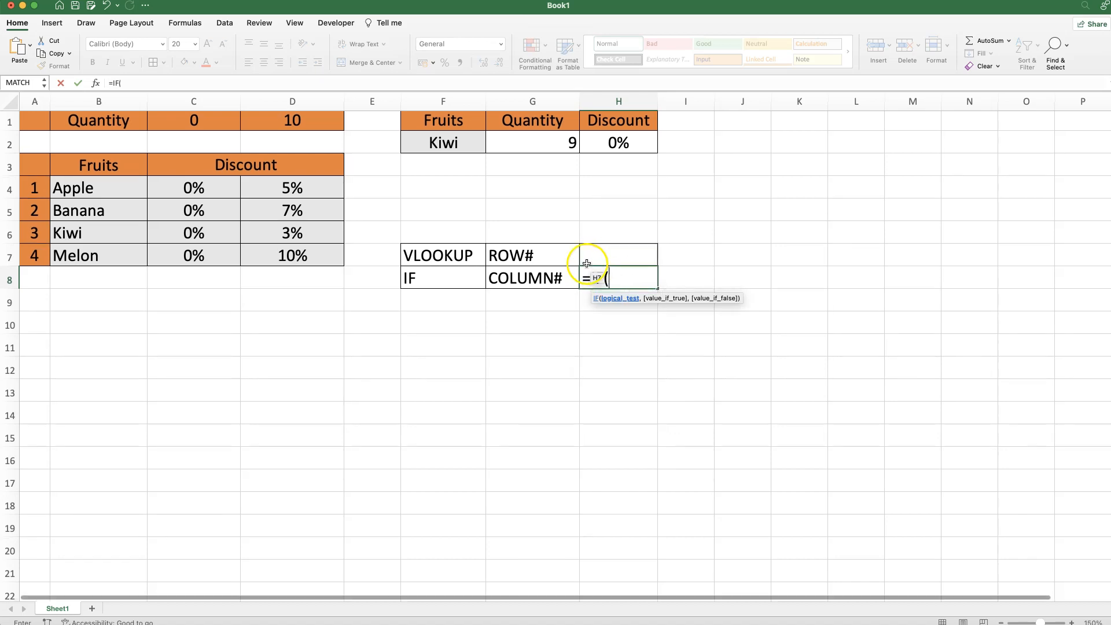
{"action": "left_click", "coordinate": [528, 148]}
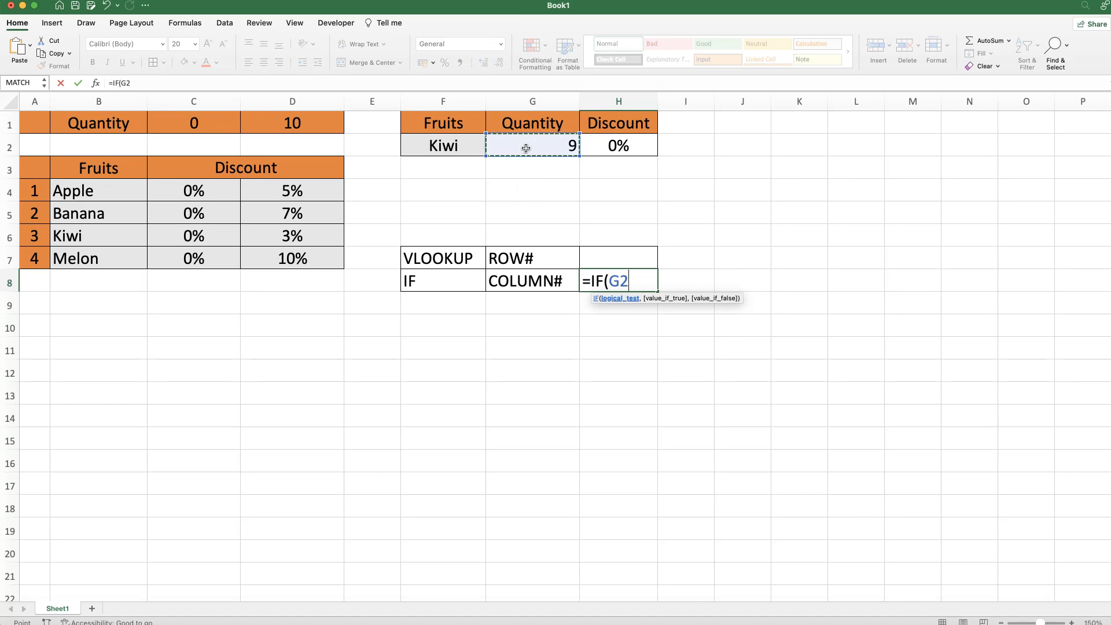
{"action": "type", "text": "<"}
{"action": "left_click", "coordinate": [288, 126]}
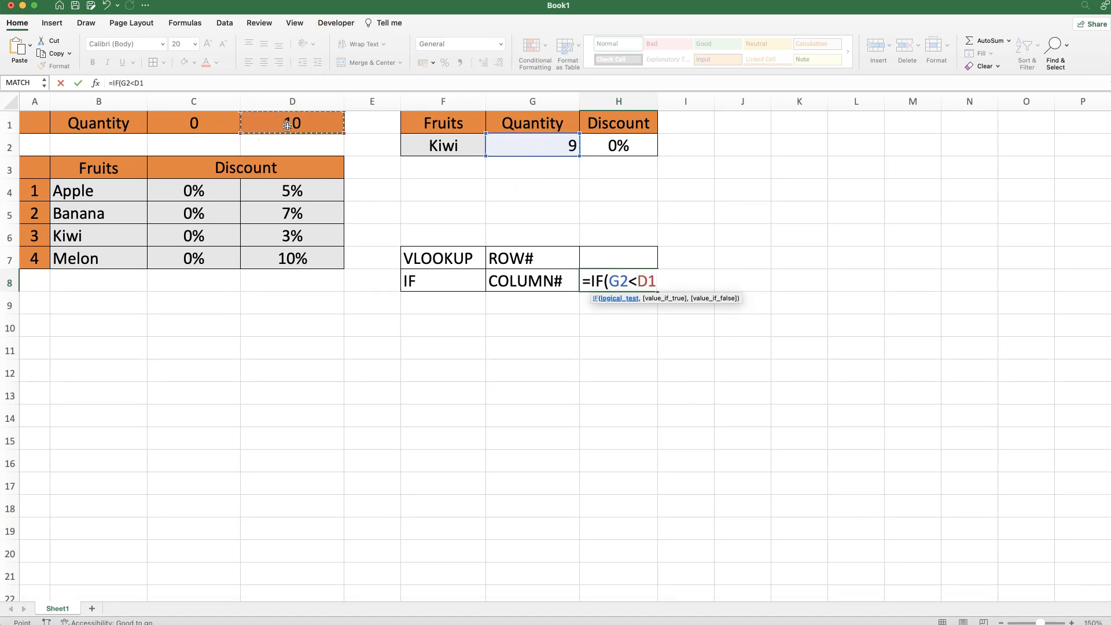
Complete the IF formula in H8 to return 2 if true and 3 if false
{"action": "type", "text": ","}
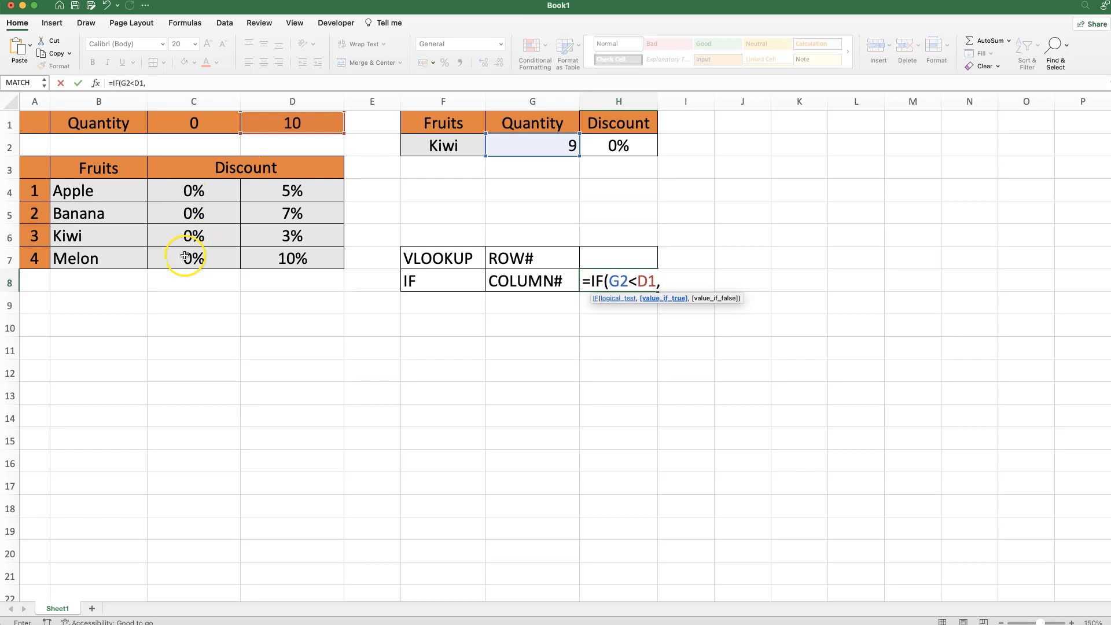
{"action": "type", "text": "2,"}
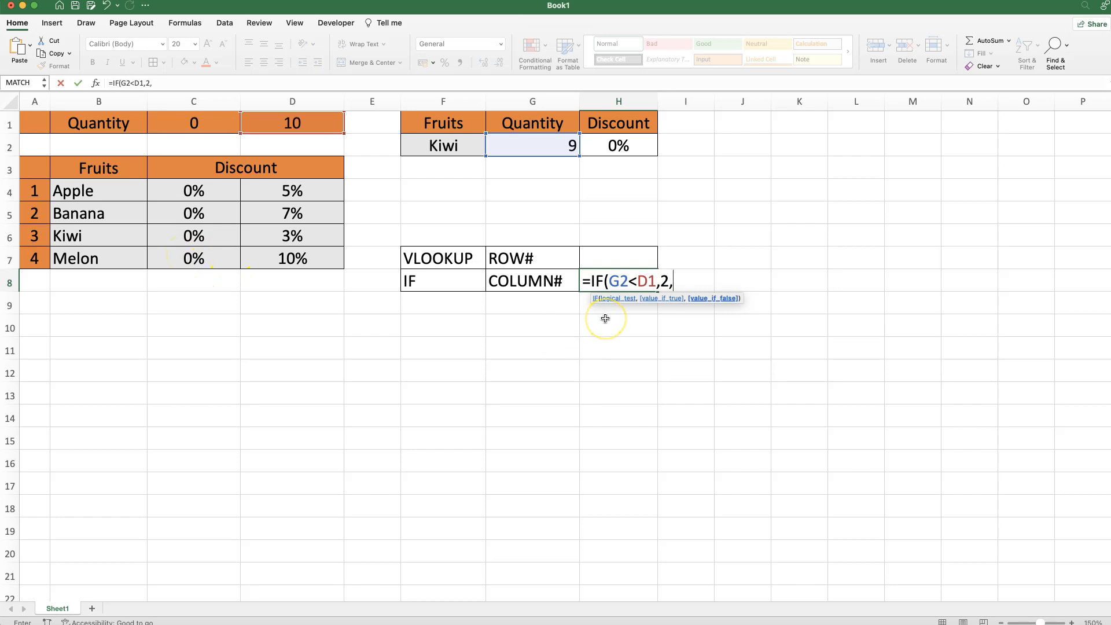
{"action": "type", "text": "3)"}
{"action": "key", "text": "Return"}
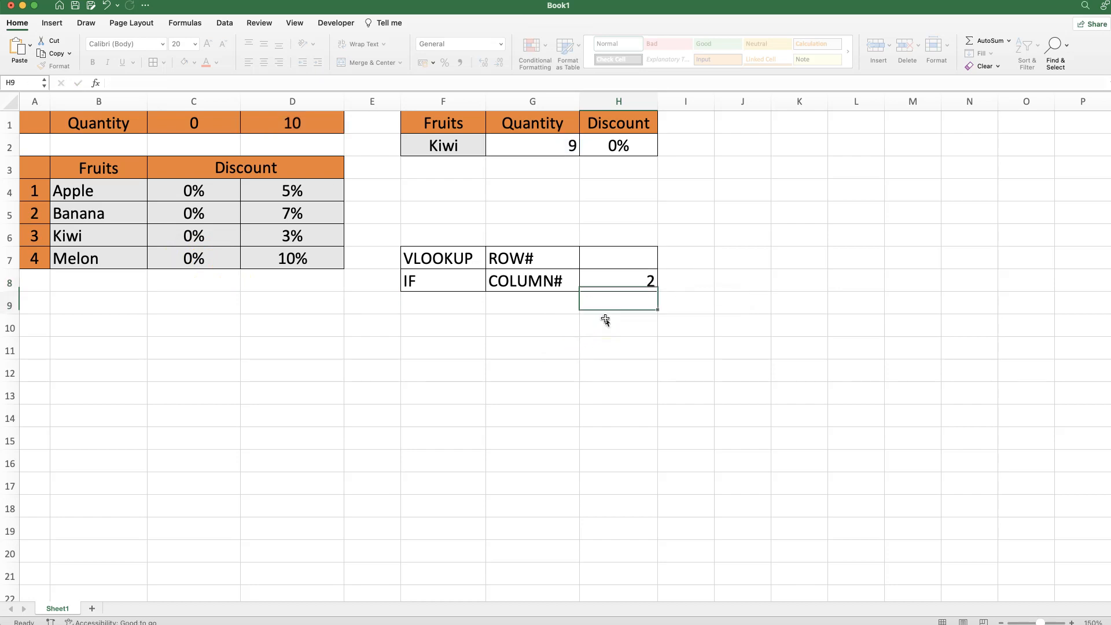
{"action": "left_click", "coordinate": [615, 281]}
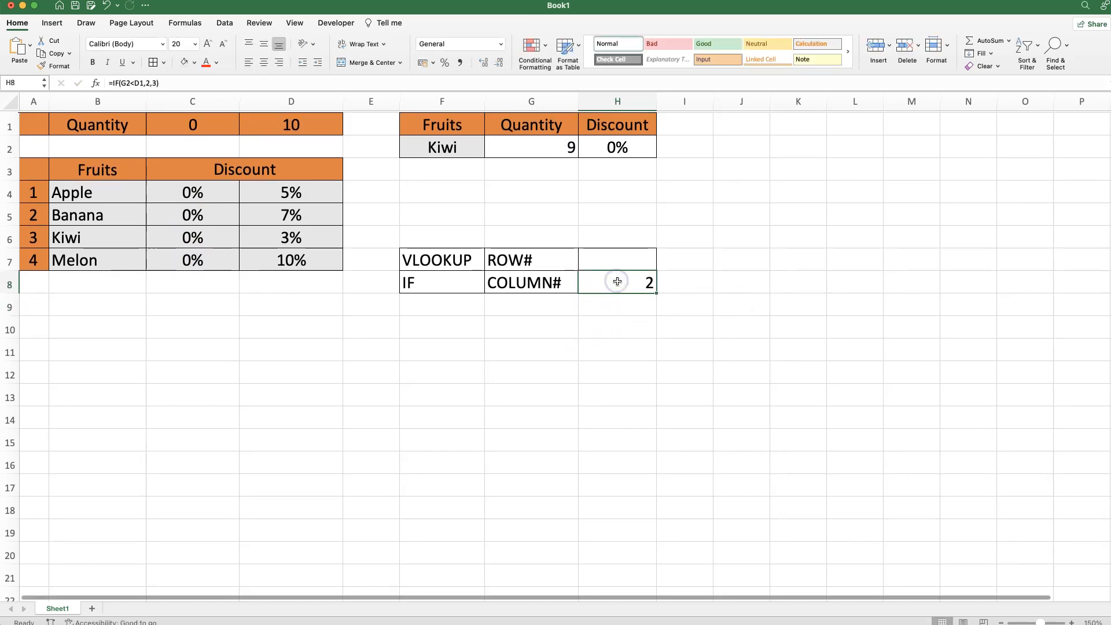
Change the quantity in G2 to 11 and check the results in H8 and H2
{"action": "left_click", "coordinate": [533, 141]}
{"action": "type", "text": "11"}
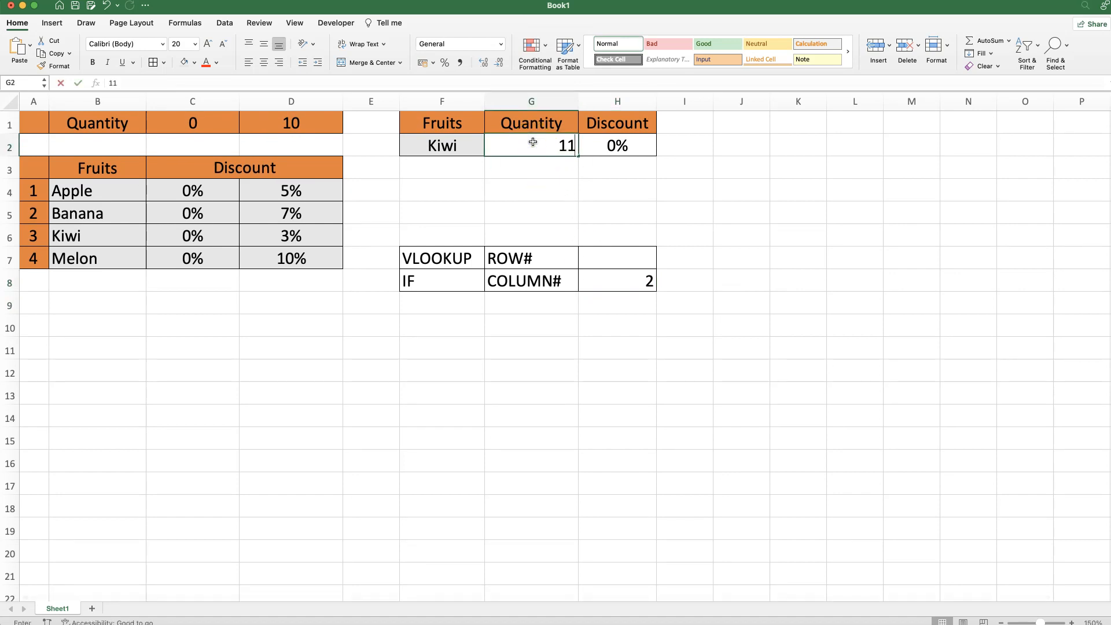
{"action": "key", "text": "Return"}
{"action": "left_click", "coordinate": [608, 282]}
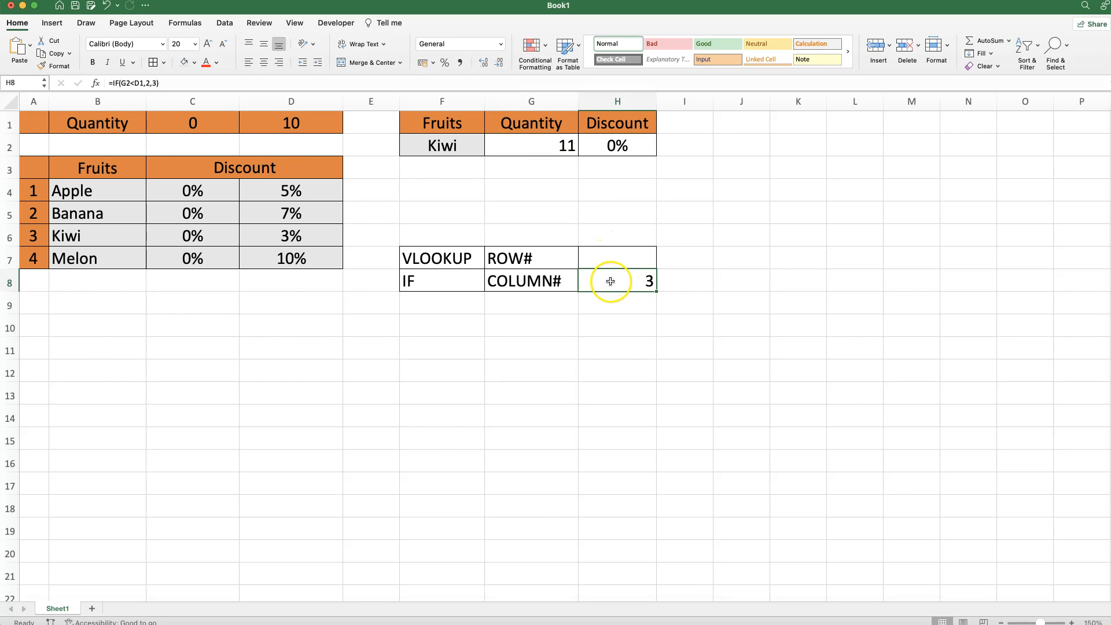
{"action": "left_click", "coordinate": [646, 139]}
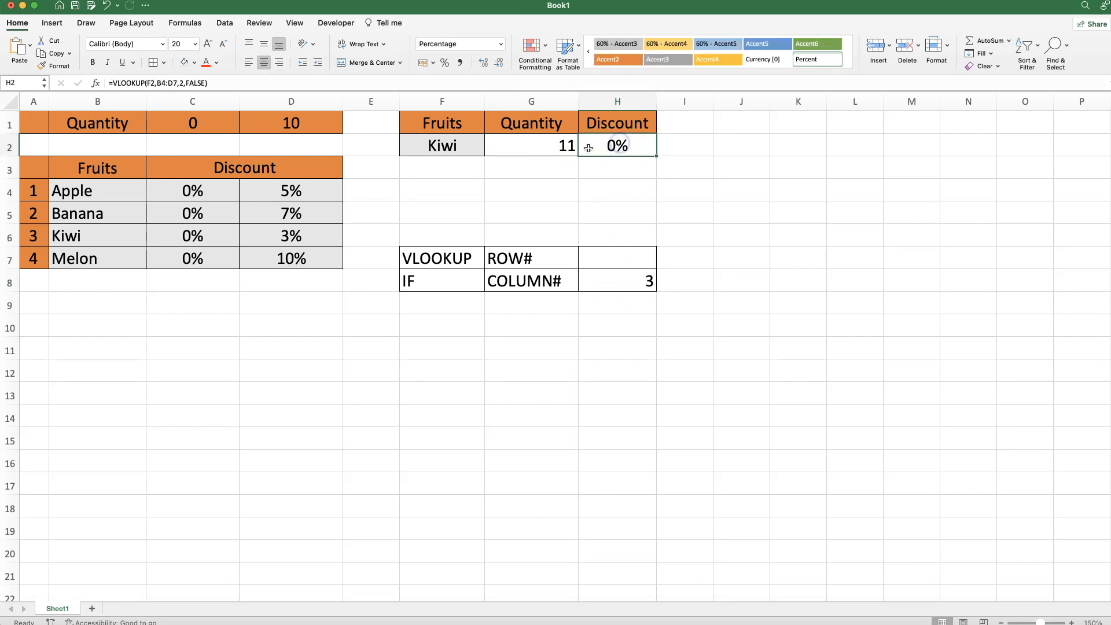
Copy the IF expression from H8 without its equals sign, leaving the cell unchanged
{"action": "left_click", "coordinate": [629, 283]}
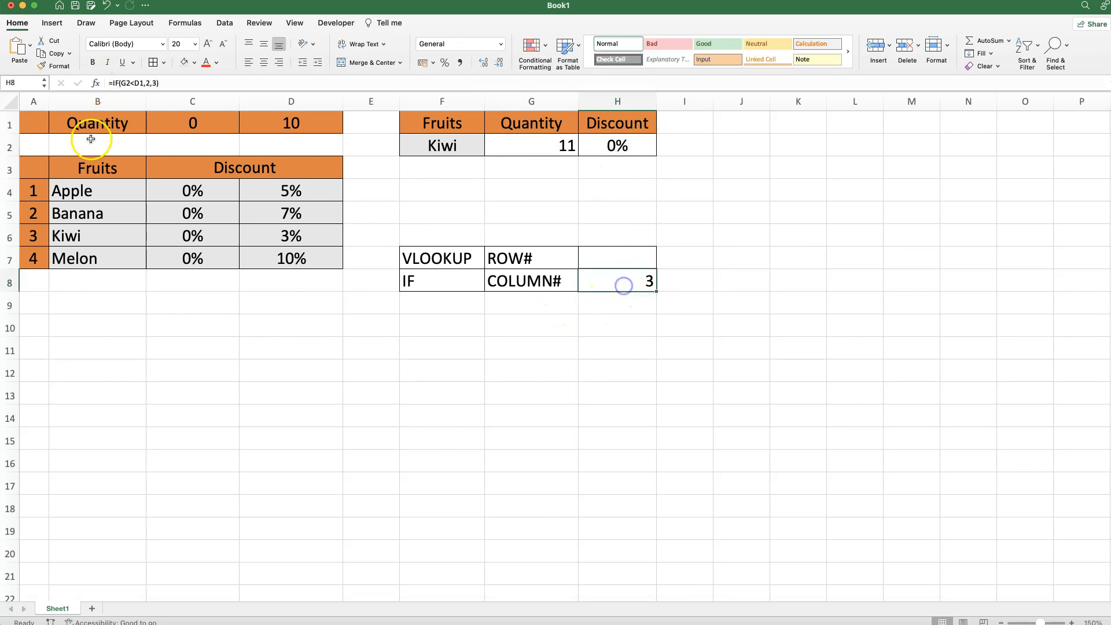
{"action": "left_click", "coordinate": [159, 84]}
{"action": "left_click_drag", "start_coordinate": [159, 84], "coordinate": [116, 87]}
{"action": "key", "text": "super+c"}
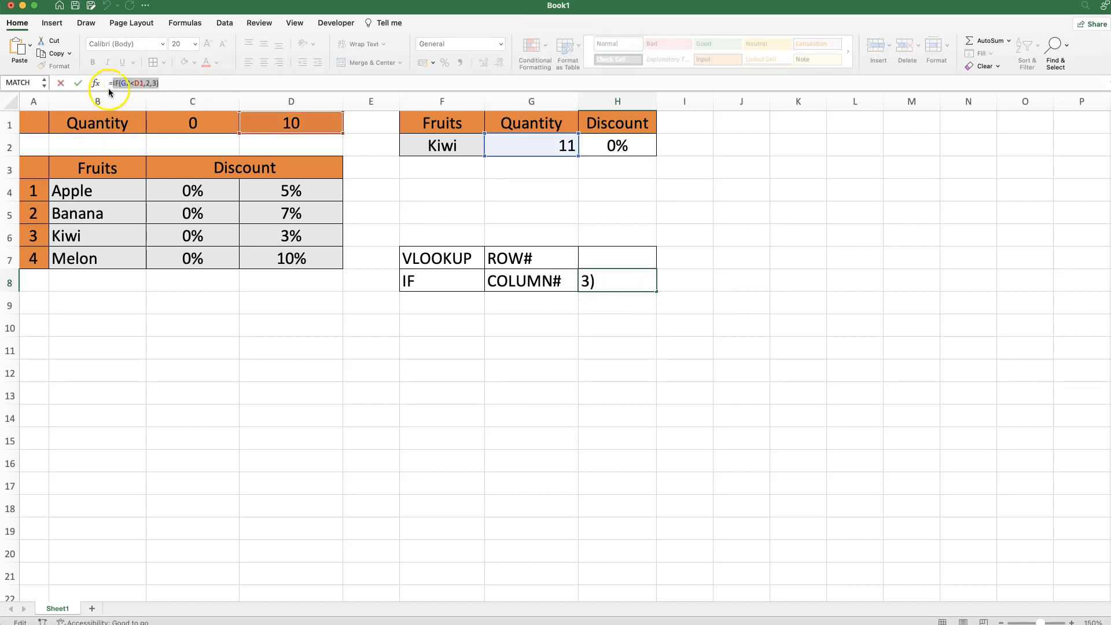
{"action": "key", "text": "Escape"}
Replace the column index of the VLOOKUP in H2 with the copied IF(G2<D1,2,3) and apply the formula
{"action": "left_click", "coordinate": [615, 209]}
{"action": "left_click", "coordinate": [613, 145]}
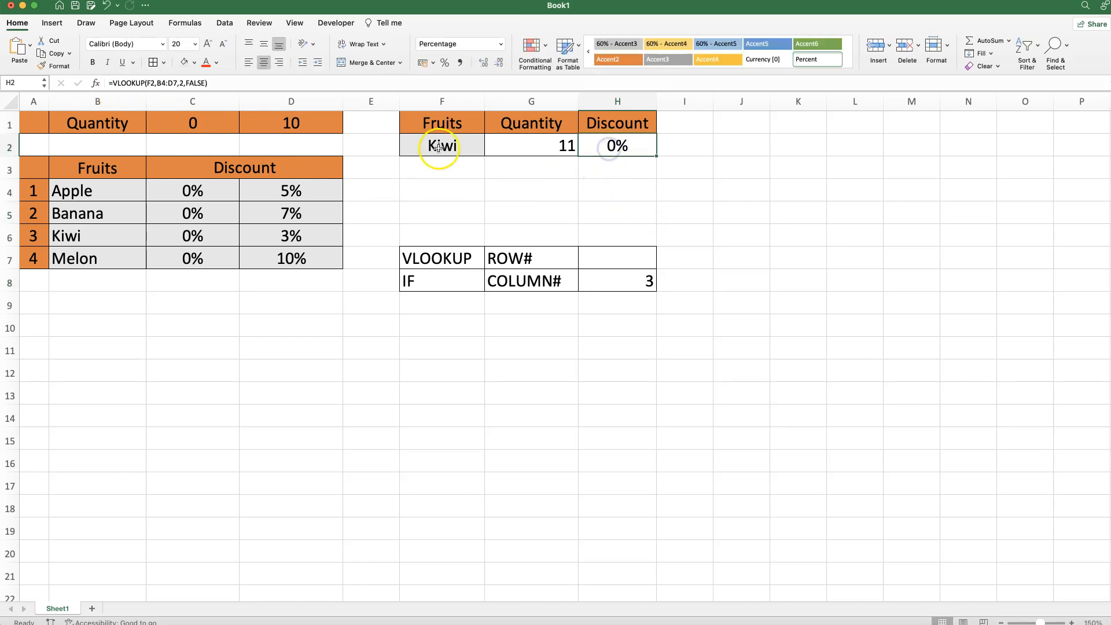
{"action": "left_click", "coordinate": [96, 82]}
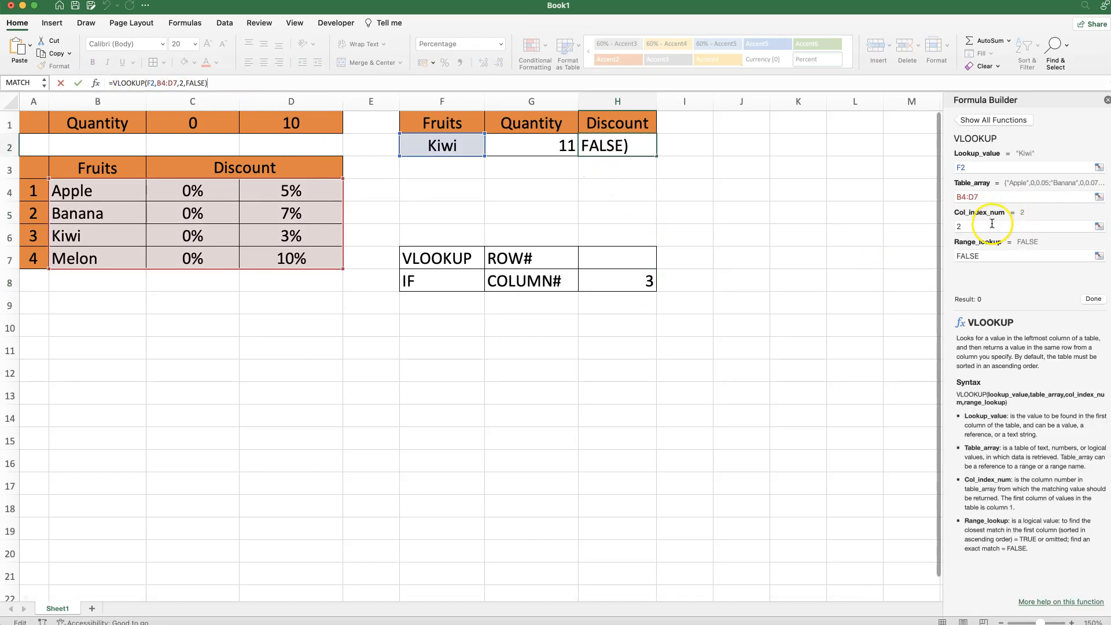
{"action": "left_click", "coordinate": [951, 227]}
{"action": "key", "text": "super+v"}
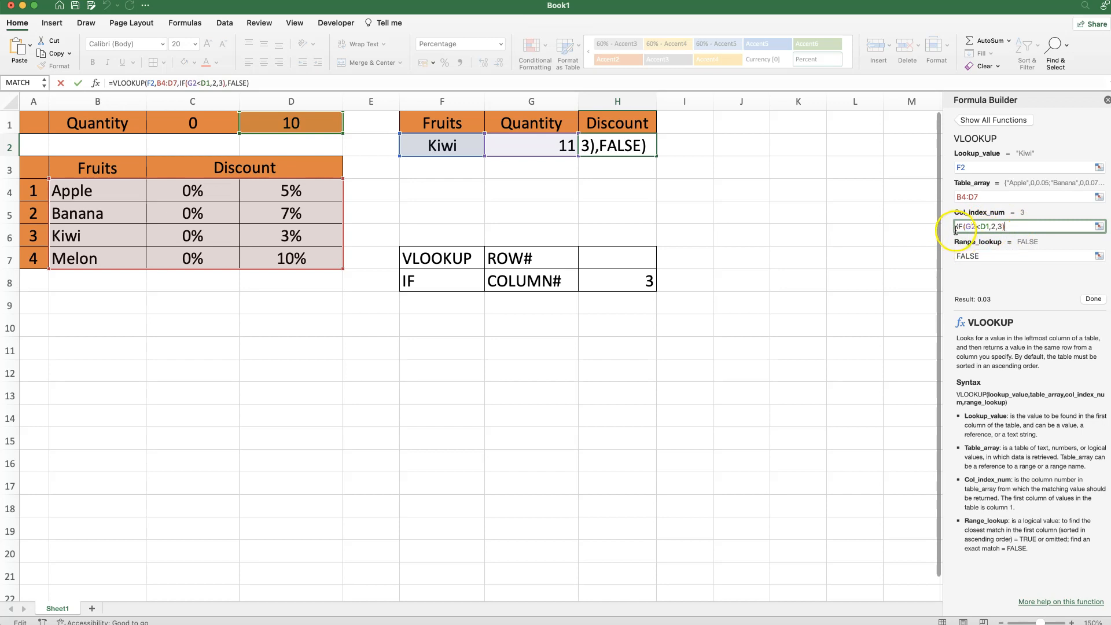
{"action": "left_click", "coordinate": [1095, 300]}
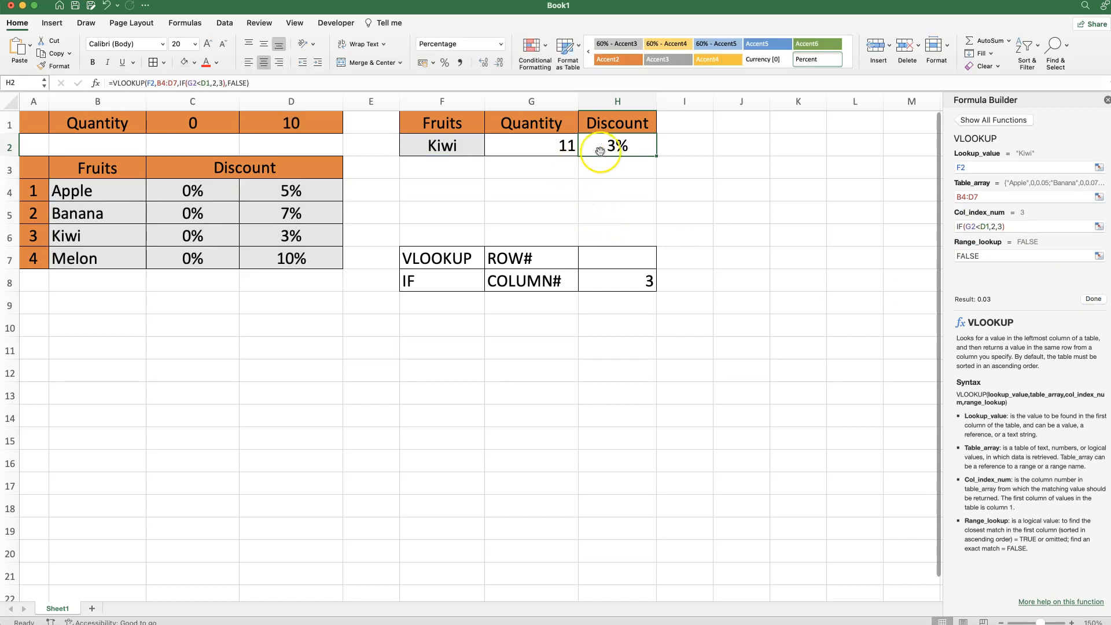
Set the quantity in G2 to 9 and check the discount in H2
{"action": "left_click", "coordinate": [538, 148]}
{"action": "type", "text": "9"}
{"action": "key", "text": "Return"}
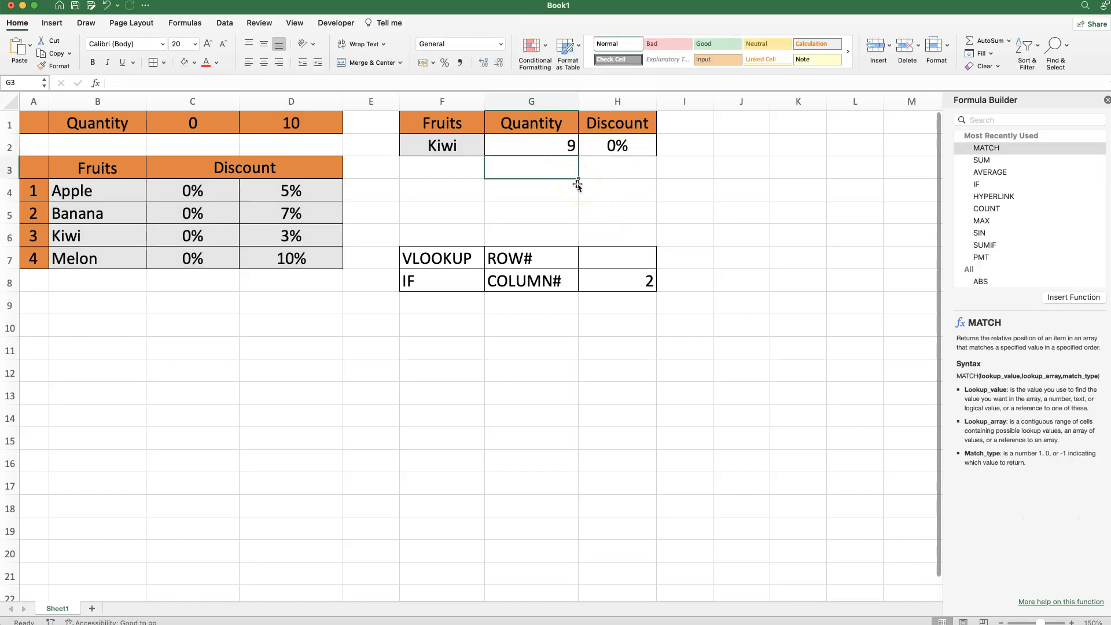
{"action": "left_click", "coordinate": [616, 146]}
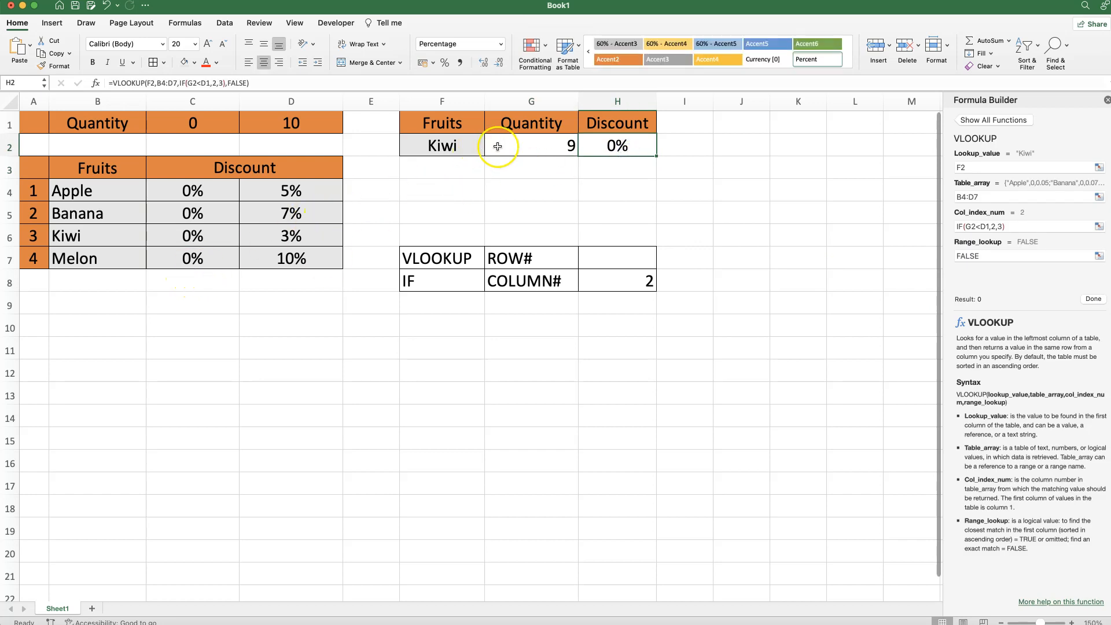
{"action": "left_click", "coordinate": [516, 145]}
{"action": "type", "text": "Apple"}
{"action": "key", "text": "Return"}
{"action": "left_click", "coordinate": [528, 153]}
{"action": "key", "text": "Delete"}
Change the fruit in F2 to Apple and enter a quantity of 10 in G2
{"action": "left_click", "coordinate": [466, 152]}
{"action": "type", "text": "A"}
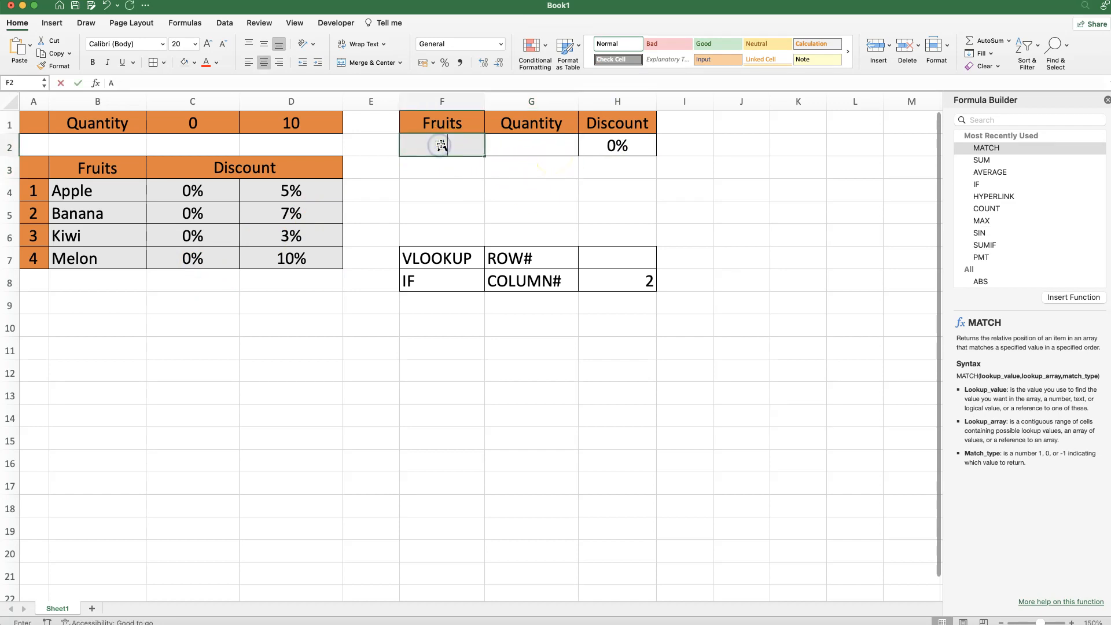
{"action": "type", "text": "pple"}
{"action": "key", "text": "Tab"}
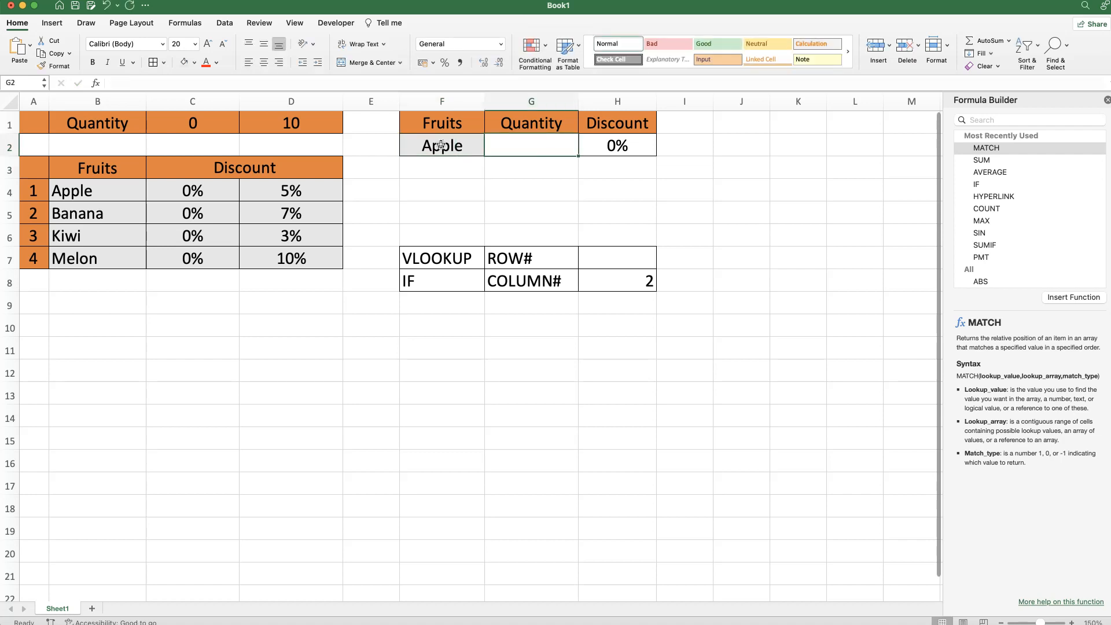
{"action": "type", "text": "10"}
{"action": "key", "text": "Return"}
Change the quantity in G2 to 1 and check the discount in H2
{"action": "left_click", "coordinate": [319, 192]}
{"action": "left_click", "coordinate": [572, 146]}
{"action": "type", "text": "01"}
{"action": "key", "text": "Return"}
{"action": "left_click", "coordinate": [605, 144]}
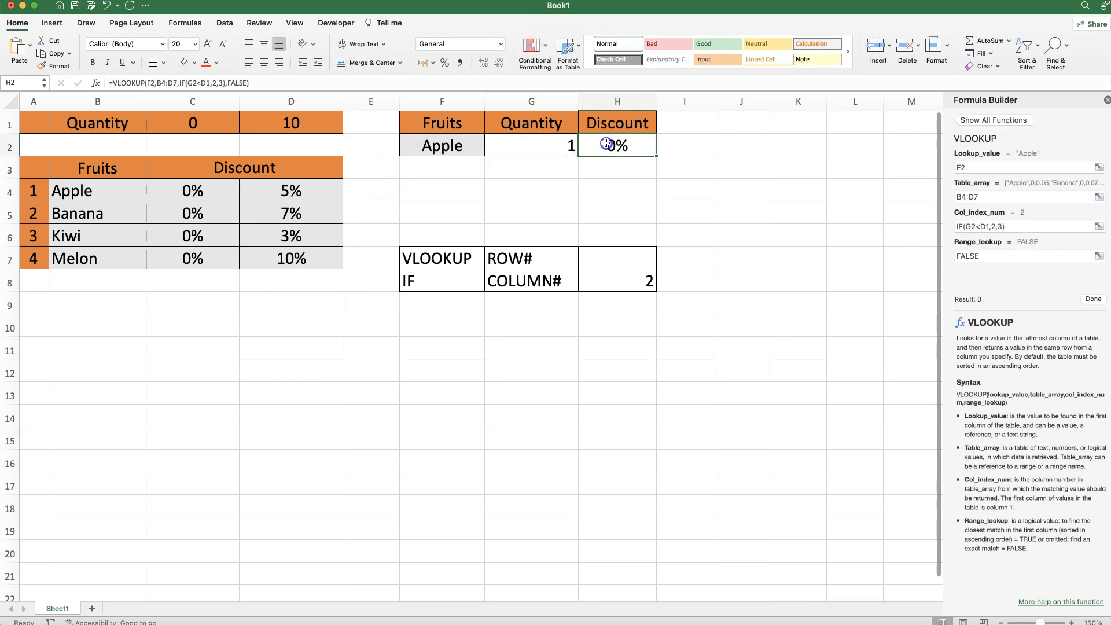